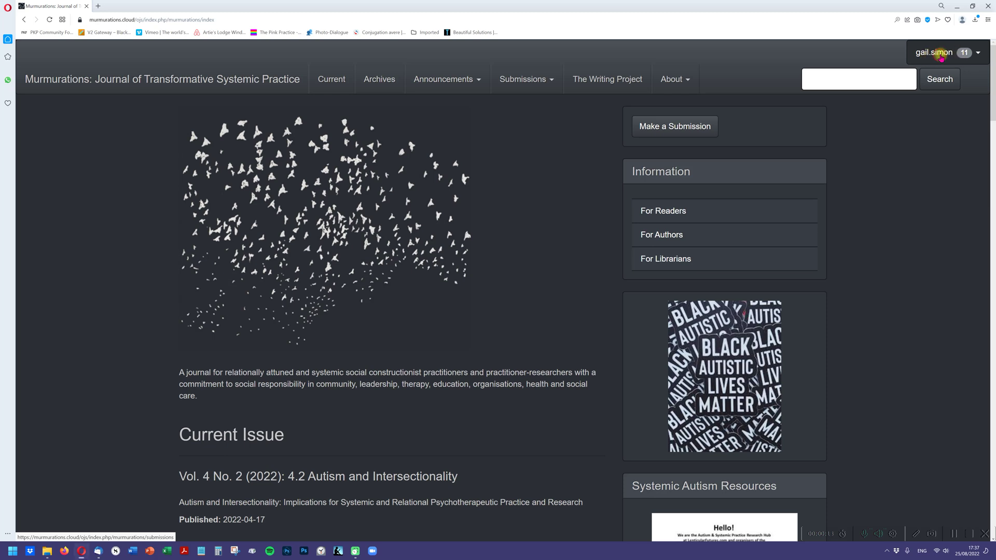
Step: Open the journal's editorial dashboard from the user account and go to the issues list
click(941, 54)
click(934, 77)
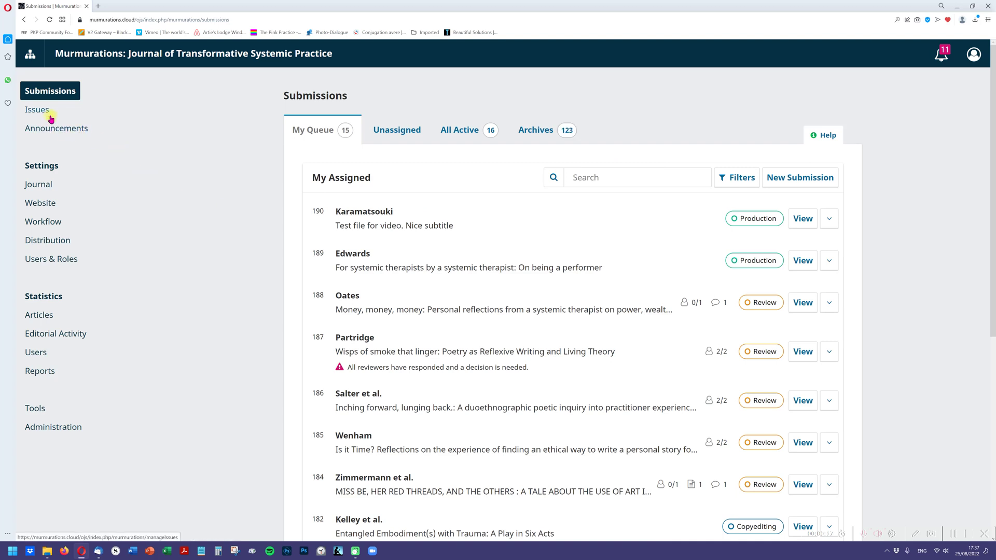
click(38, 110)
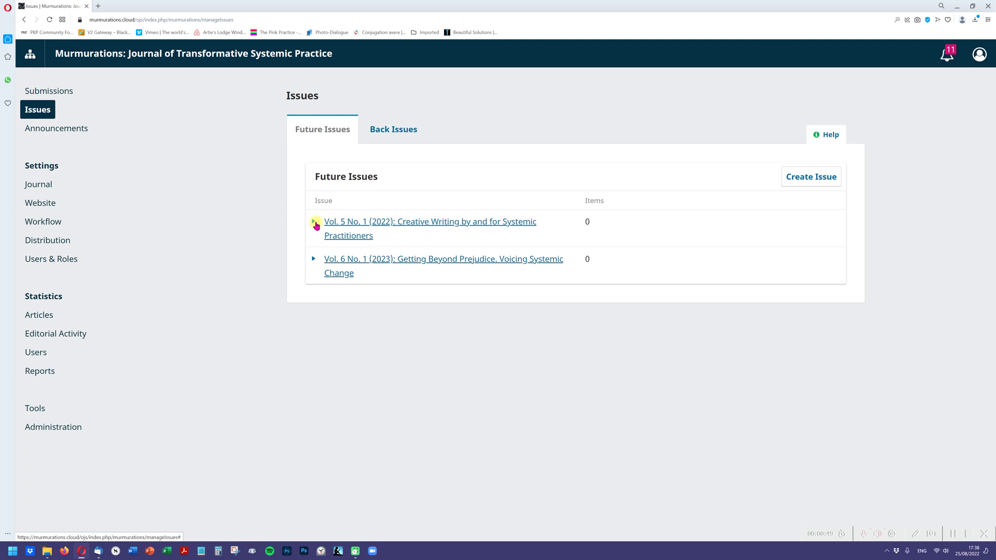
Step: Open the future issue Vol. 5 No. 1 (2022) for editing, examine its identification data and title, and close it
click(314, 223)
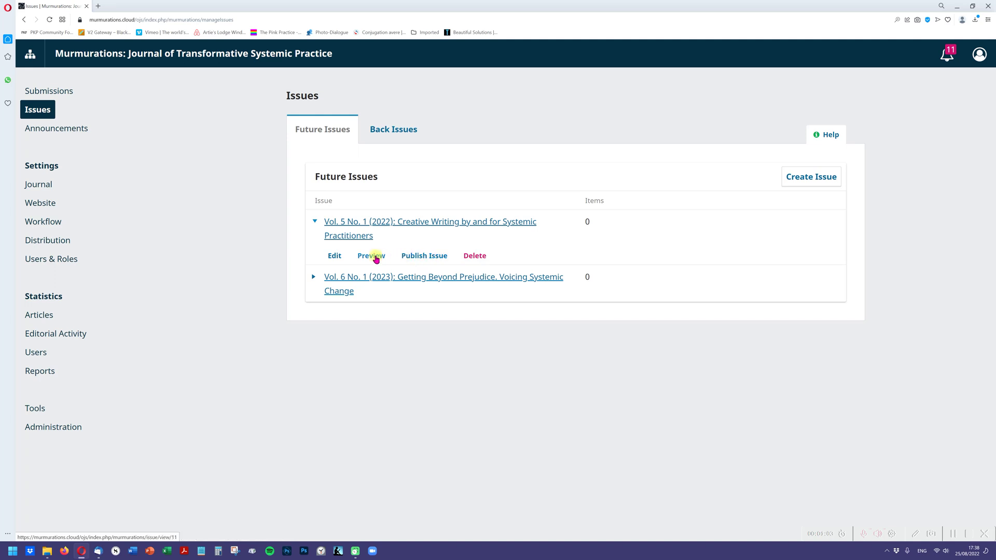
click(335, 256)
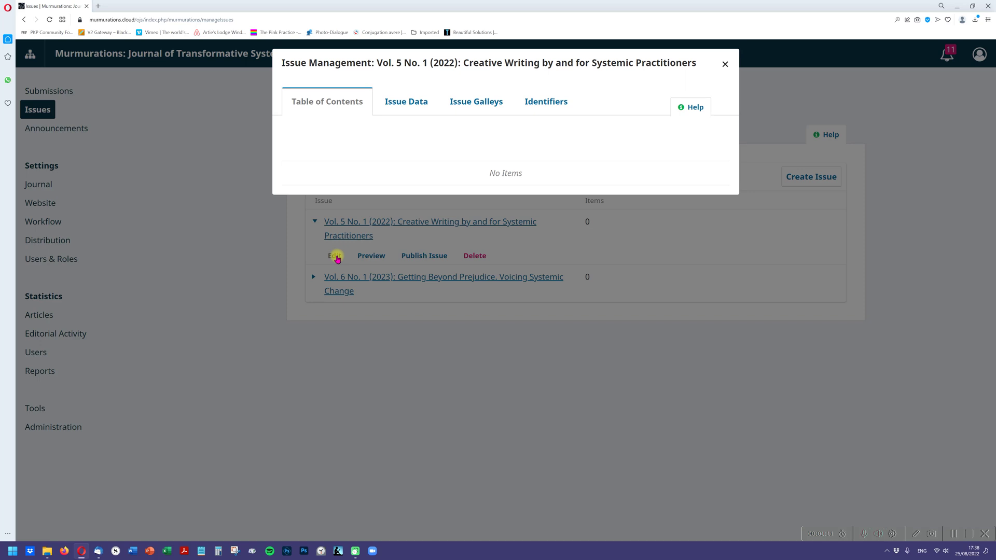
click(412, 105)
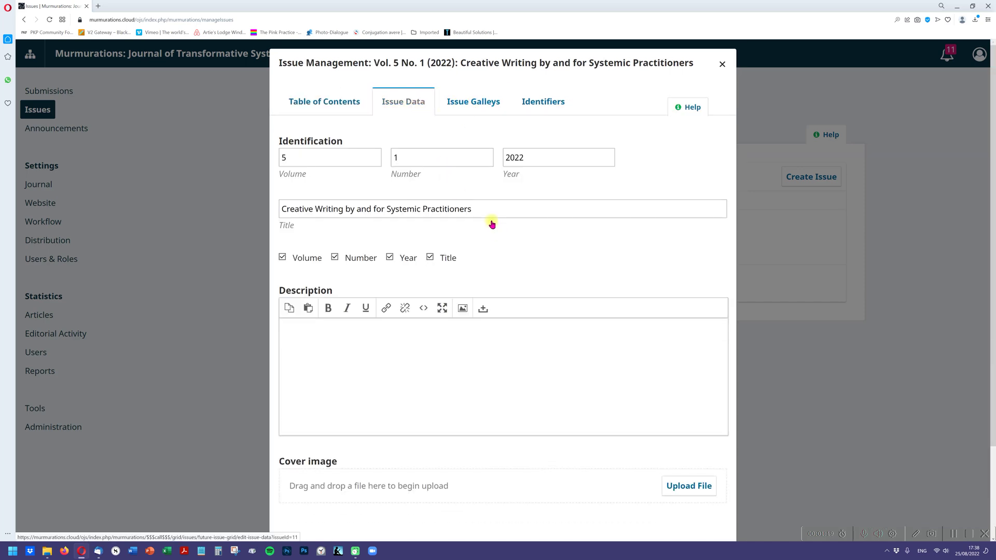
drag(481, 207, 250, 219)
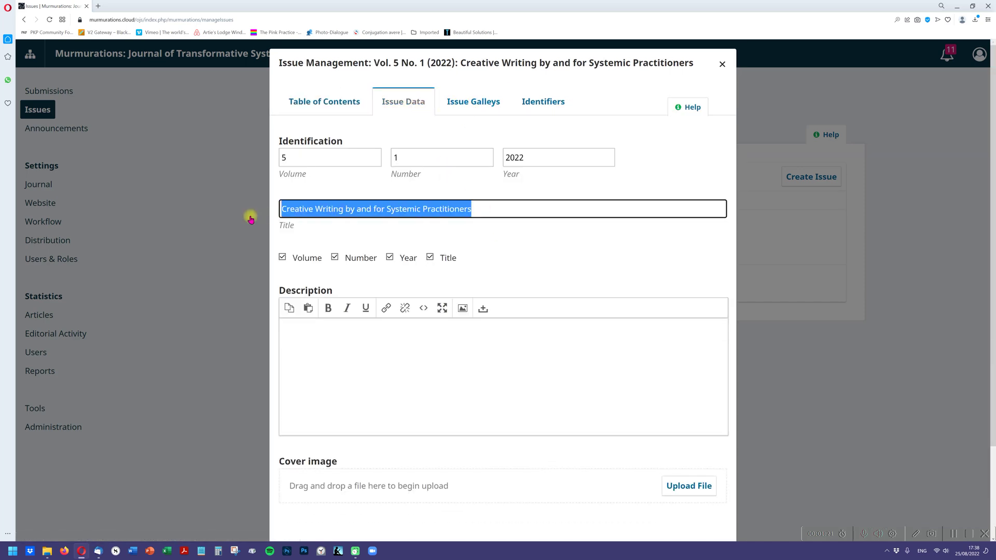
click(252, 220)
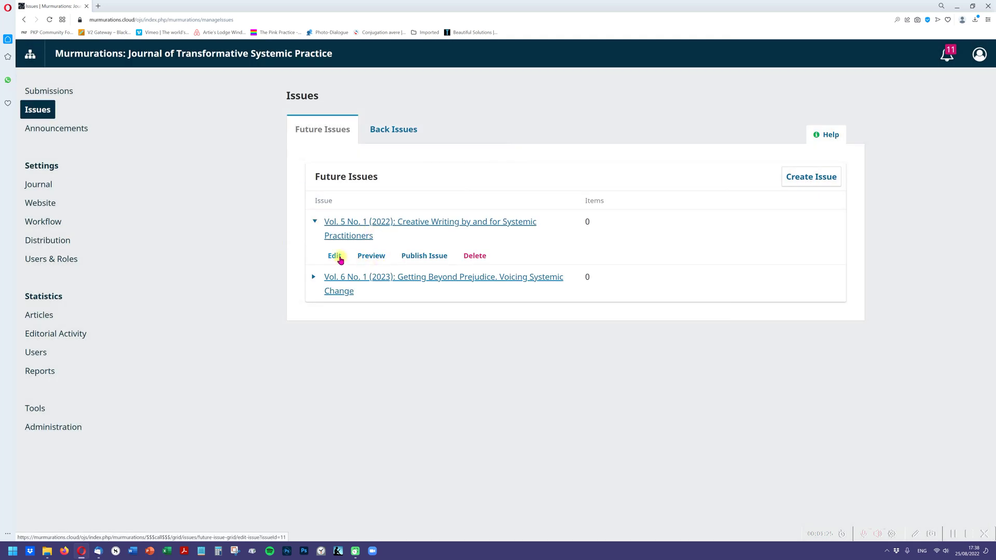
Step: Reopen the issue data of Vol. 5 No. 1 (2022), review the description, cover image and URL path fields, and cancel without saving
click(338, 257)
click(409, 102)
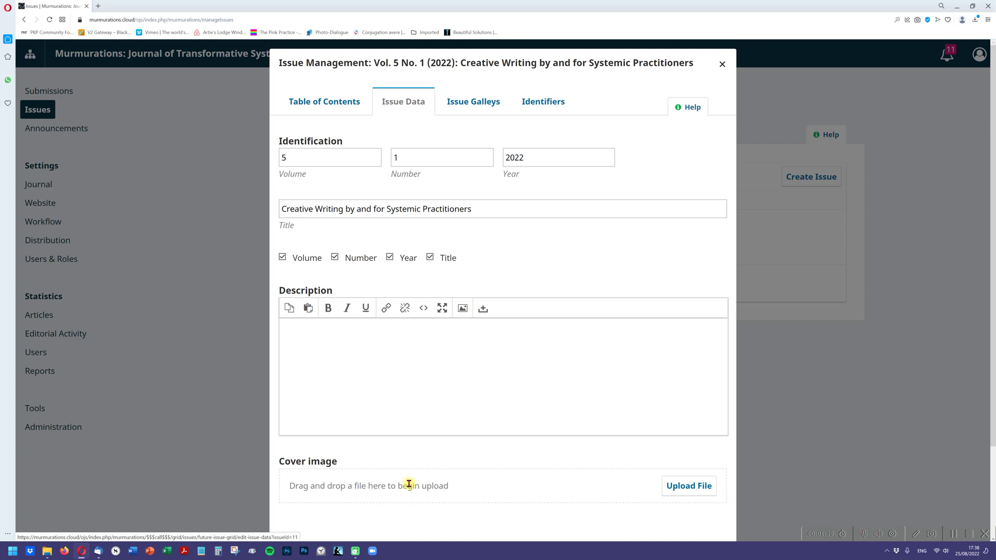
drag(991, 363, 992, 460)
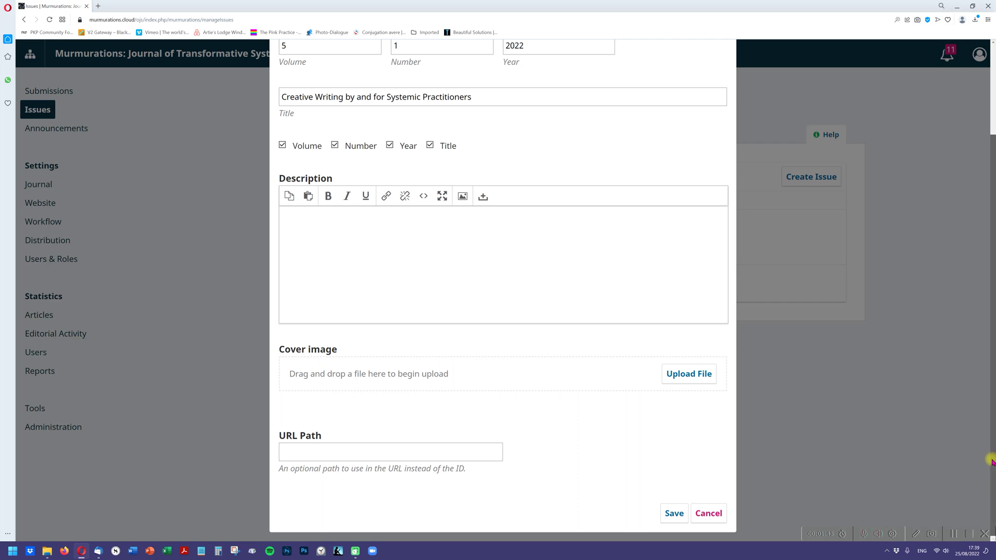
click(707, 514)
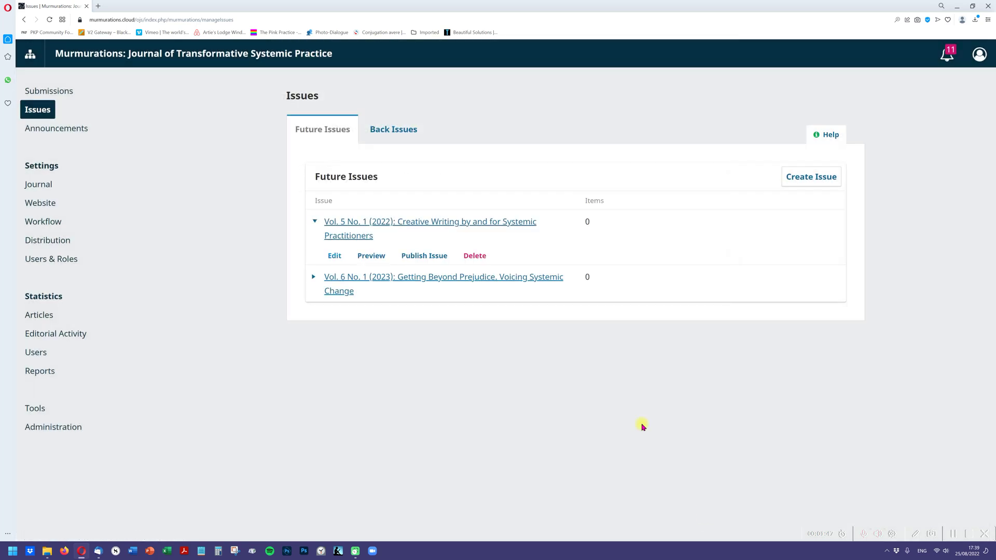
Step: Glance at the back issues, review the title and number in the future issue Vol. 6 No. 1 (2023)'s data, and cancel without saving
click(400, 131)
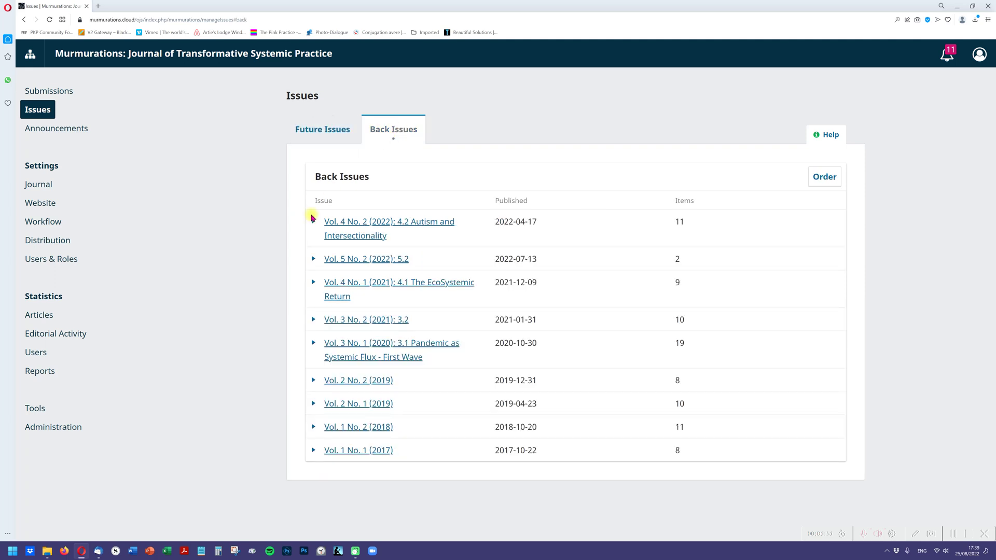
click(325, 131)
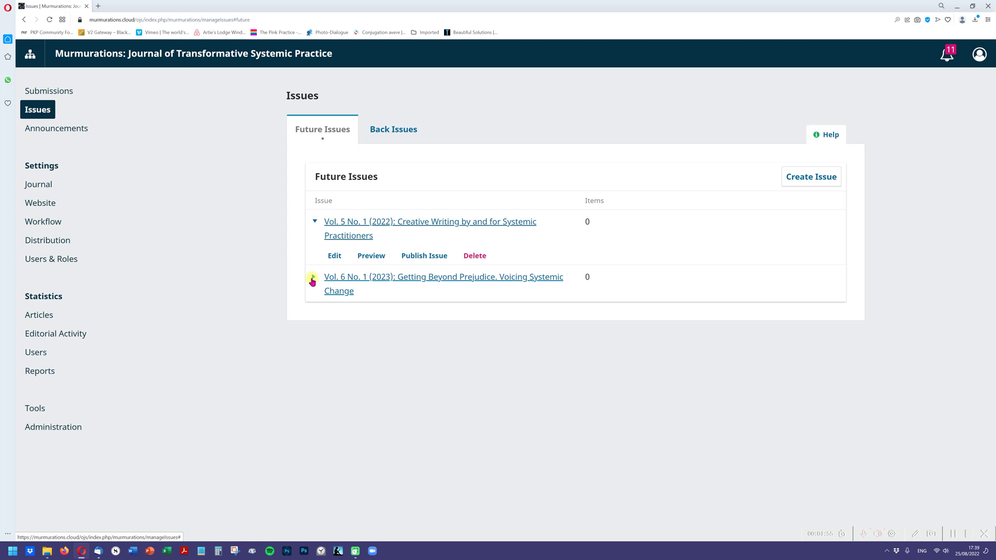
click(312, 278)
click(330, 312)
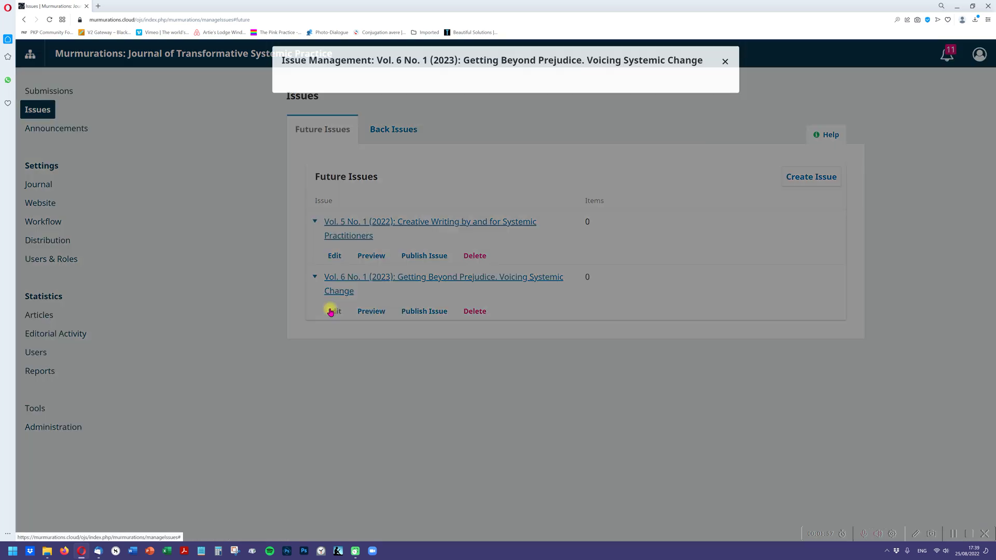
click(409, 105)
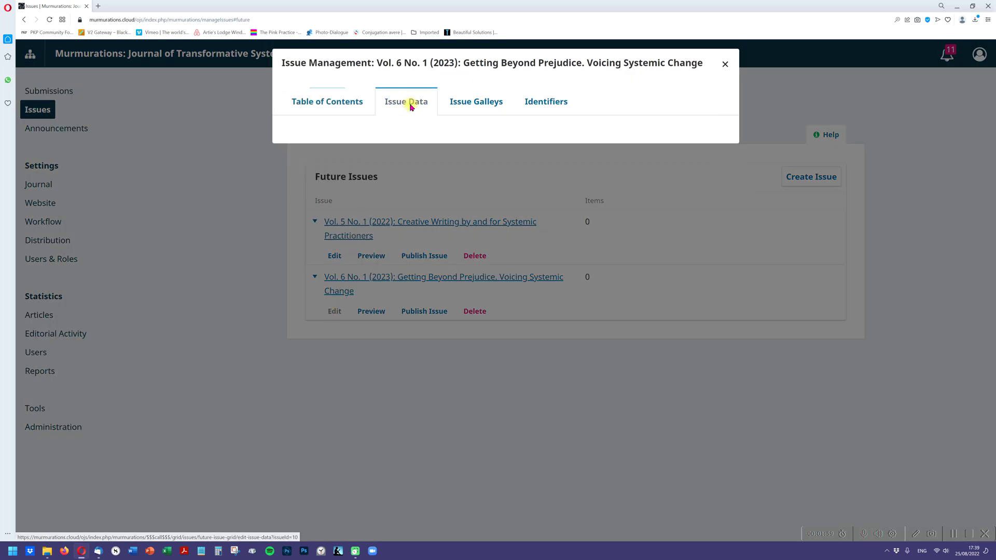
drag(507, 213, 379, 221)
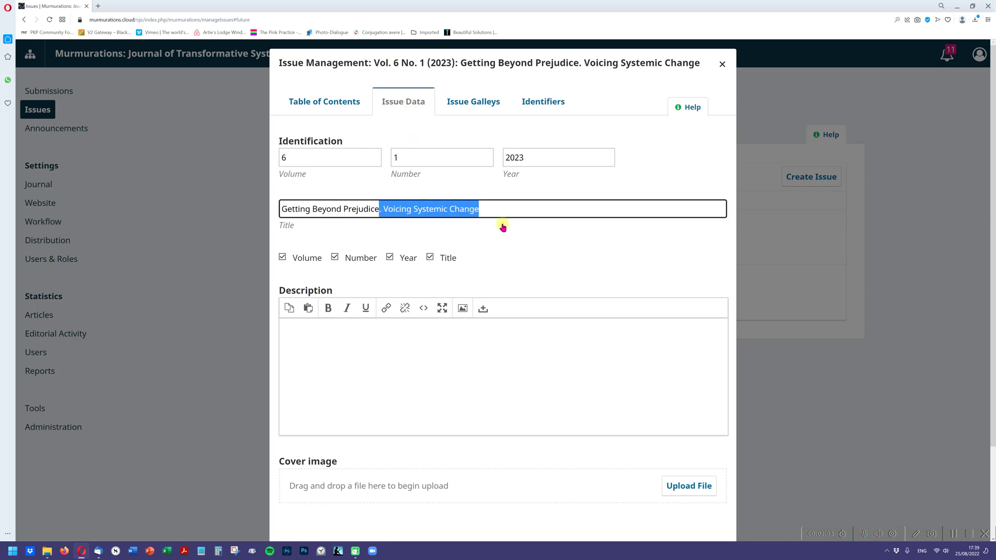
click(424, 159)
drag(424, 159, 392, 160)
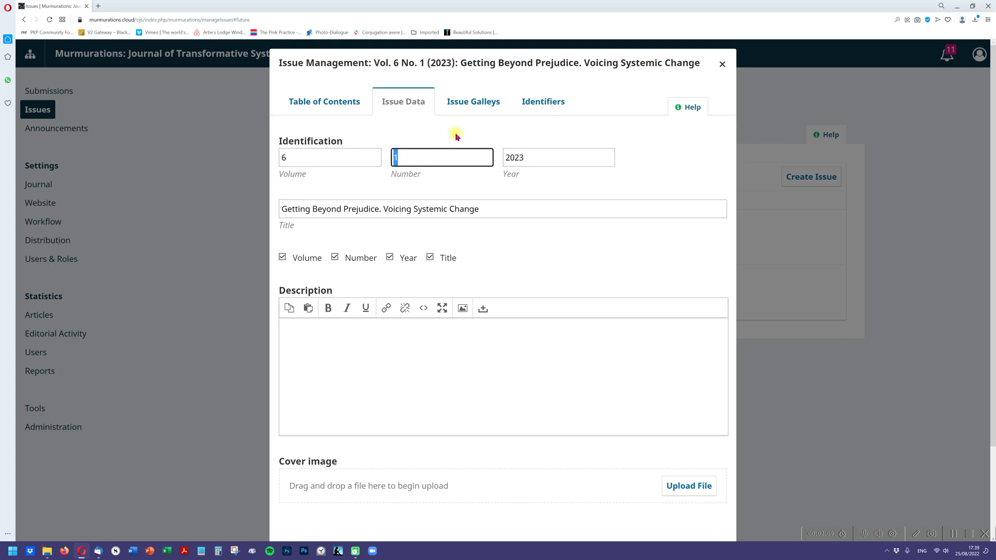
drag(992, 284, 993, 401)
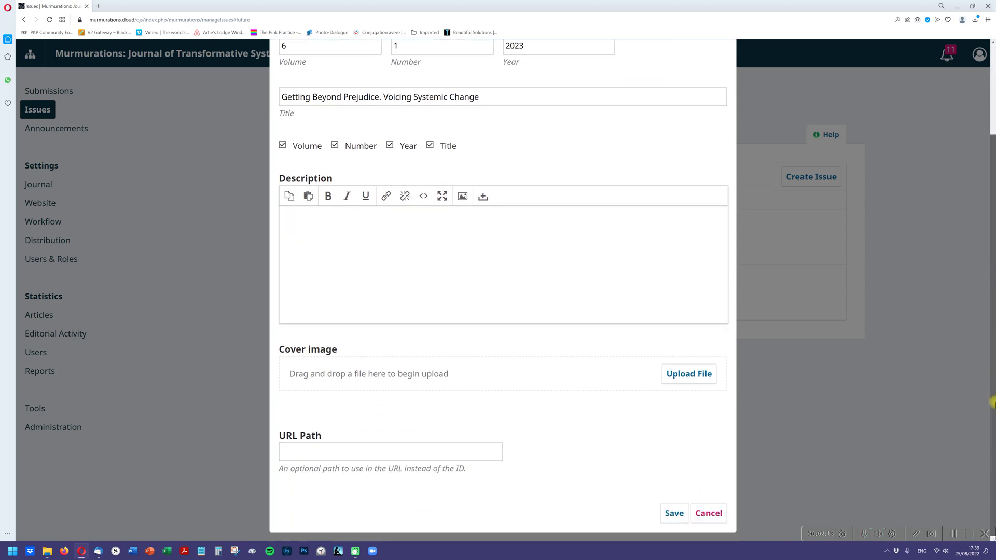
click(716, 513)
Step: Open the back issue Vol. 4 No. 2 (2022) for editing and examine the sections and articles in its table of contents
click(389, 130)
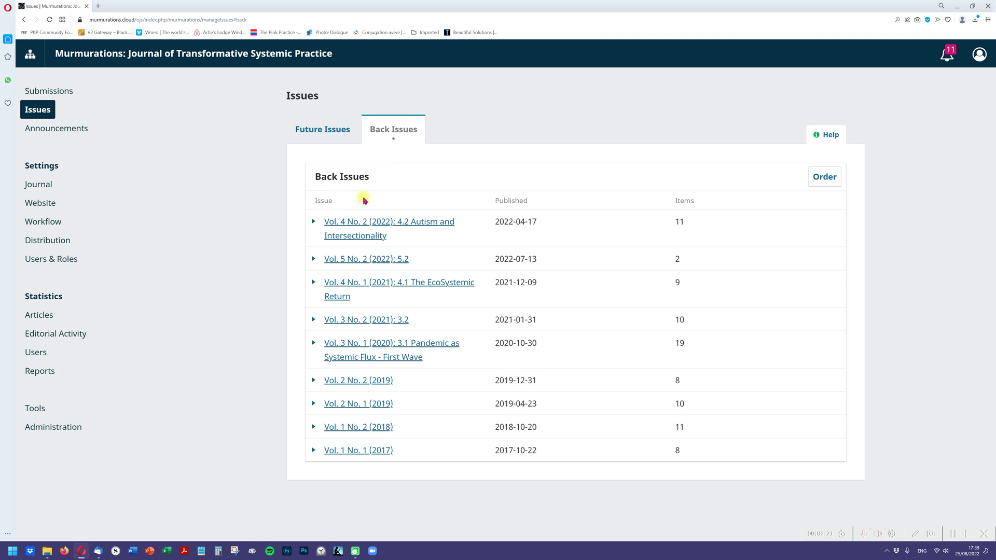
click(314, 223)
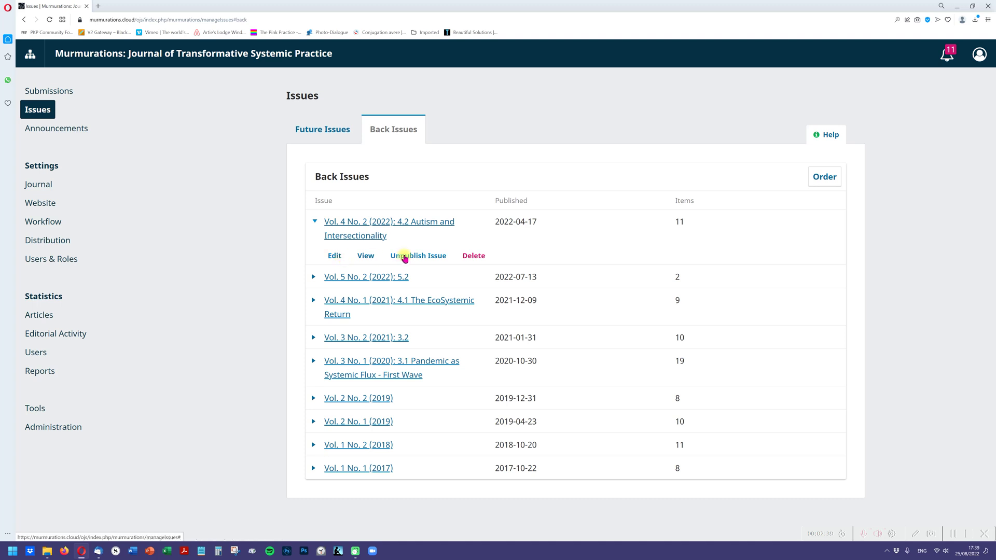
click(335, 256)
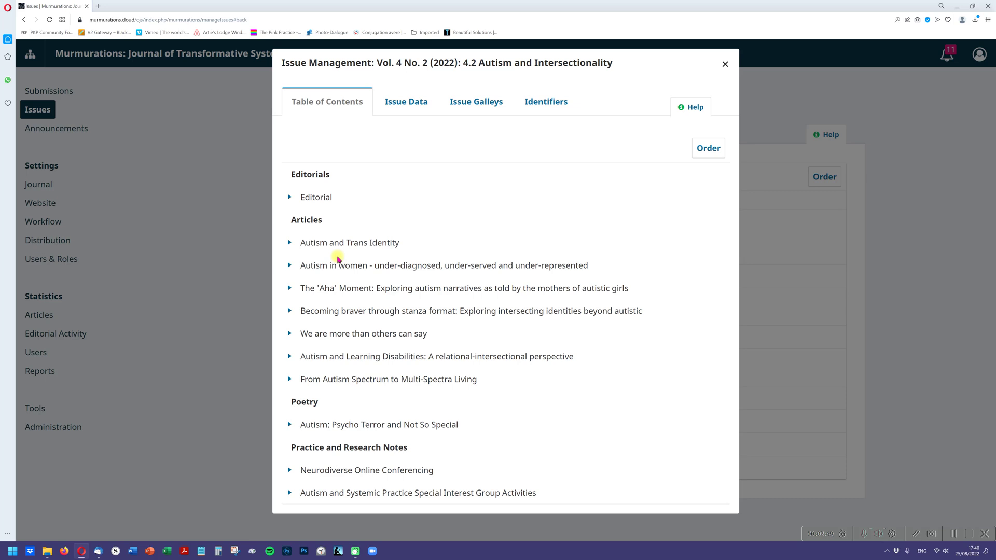
drag(477, 379, 301, 381)
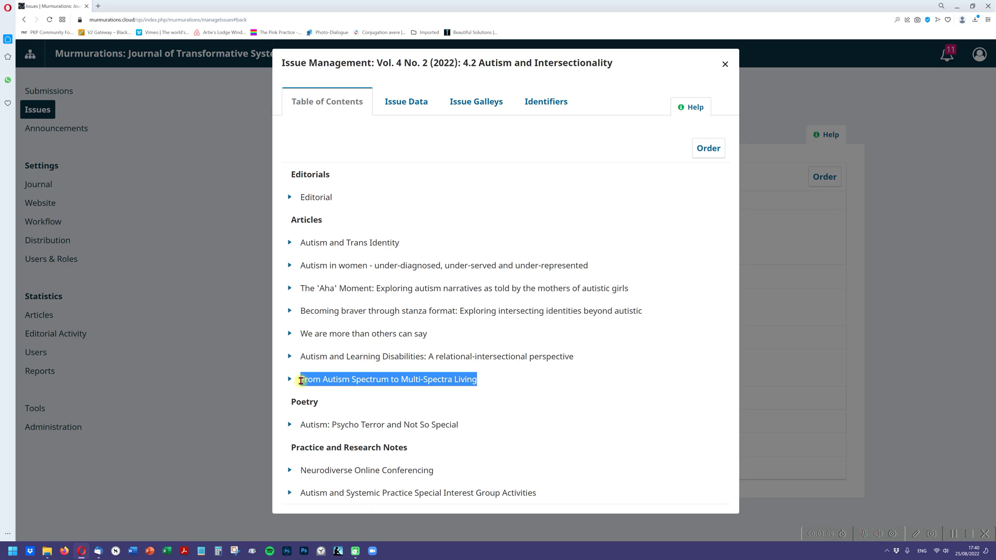
drag(301, 381, 299, 380)
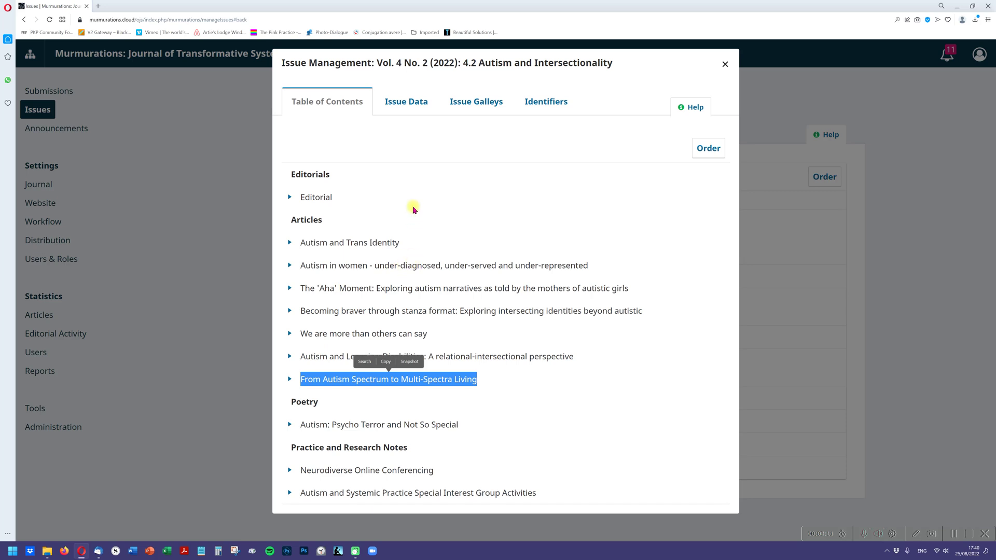
click(387, 141)
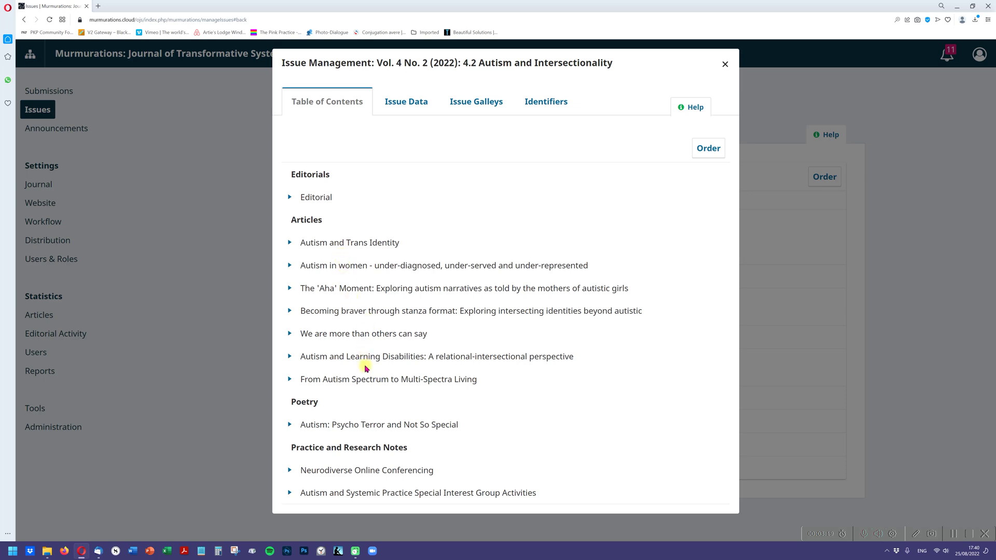
drag(332, 175, 290, 175)
drag(329, 221, 289, 218)
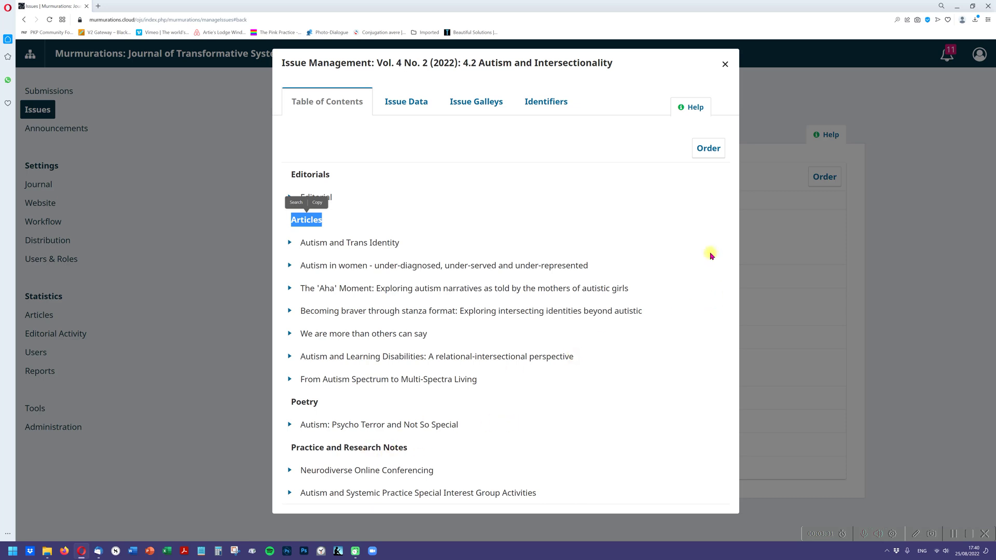
Step: Inspect the ordering mode for the issue's table of contents, then cancel ordering without rearranging any items
click(712, 151)
mouse_move(372, 242)
mouse_down()
mouse_move(372, 271)
mouse_move(371, 245)
mouse_up()
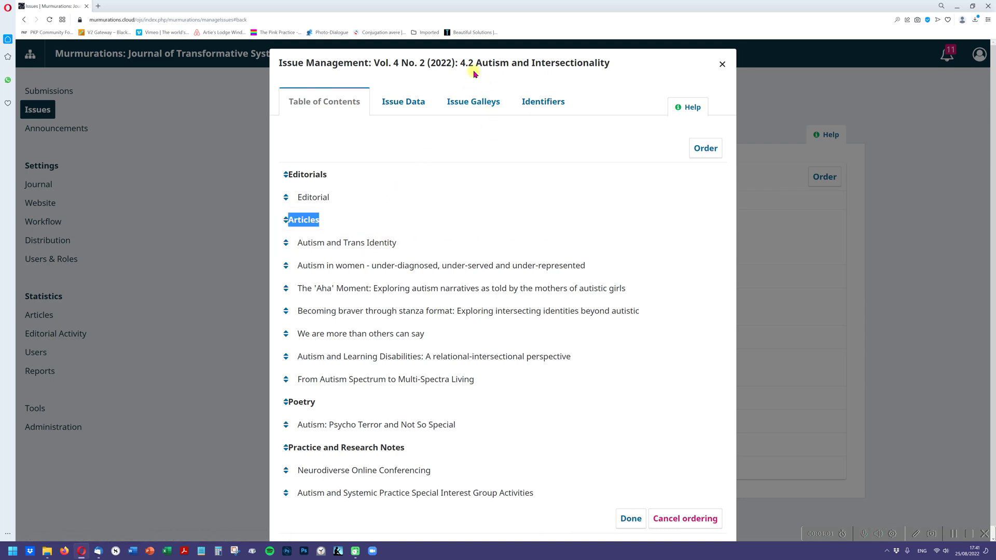
drag(474, 64, 462, 66)
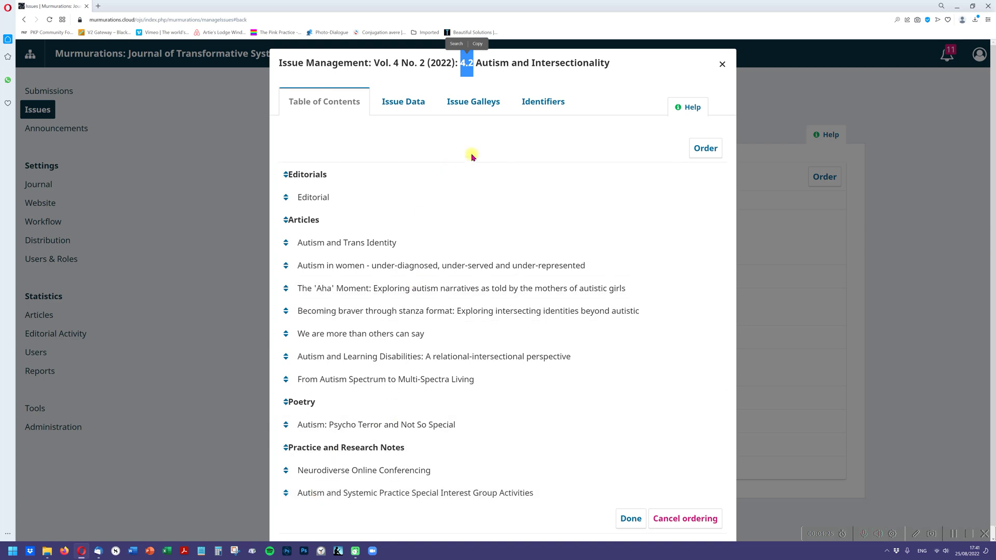
click(687, 518)
Step: Review the issue data of Vol. 4 No. 2 (2022), from the publication date through the description, cover image and URL path
click(415, 101)
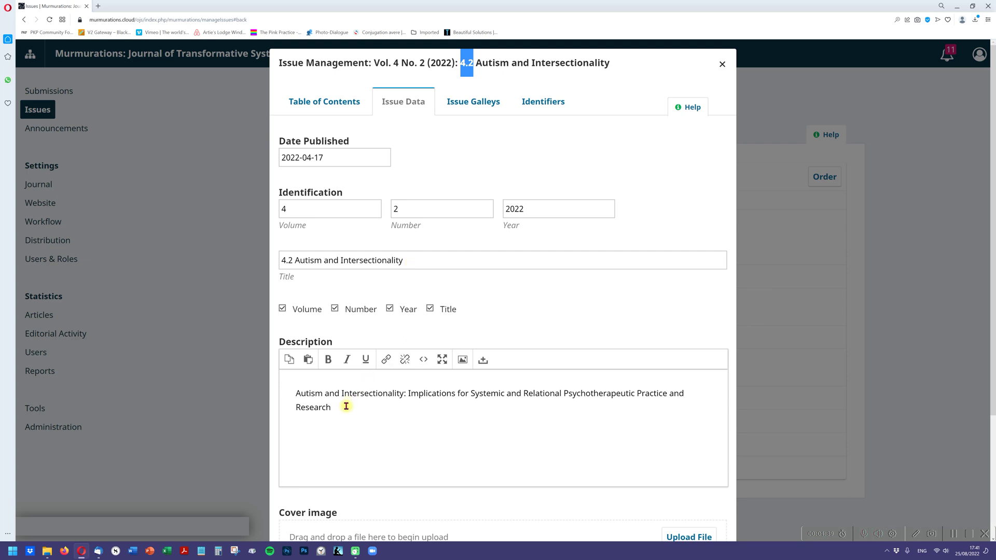
drag(990, 289, 990, 390)
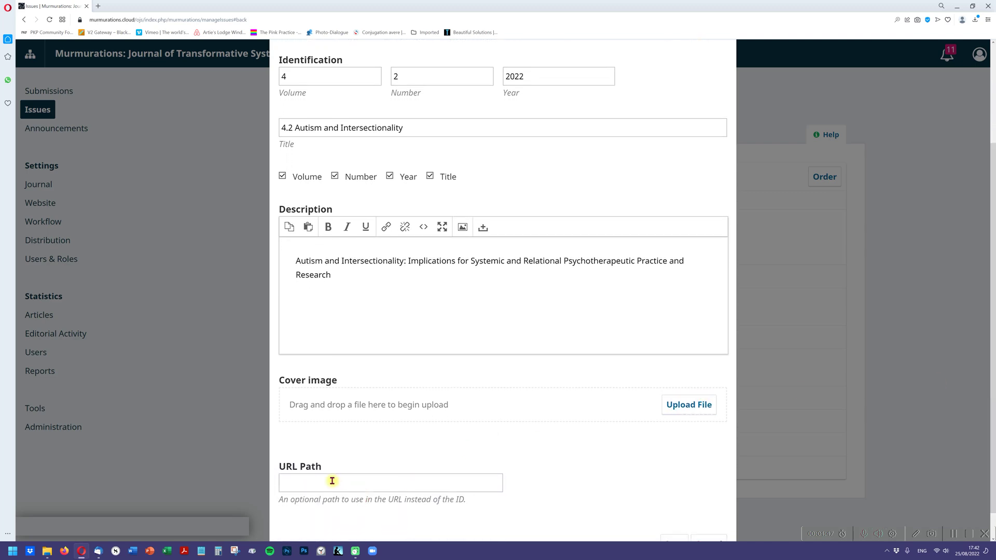
drag(994, 424, 992, 315)
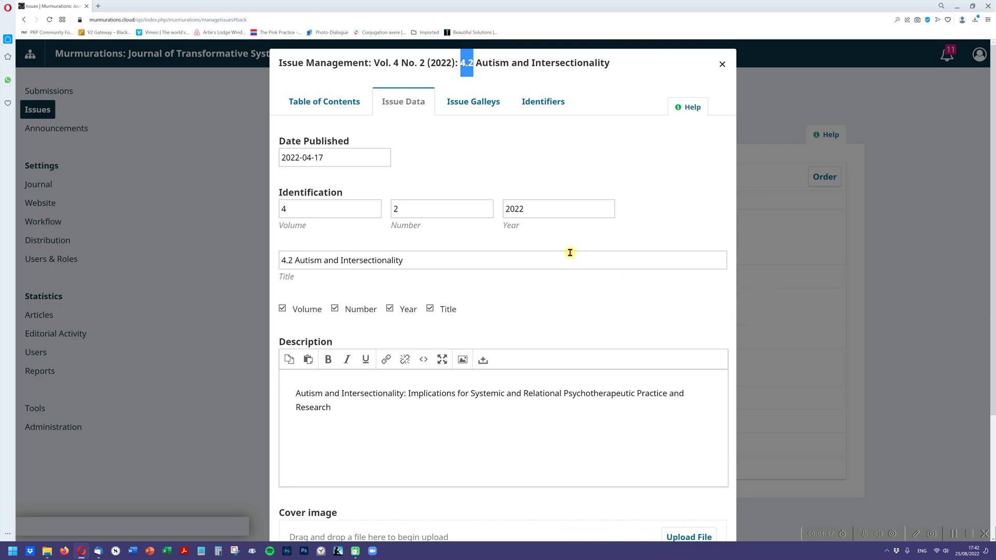
Step: Check the issue's galleys and DOI identifier options without clearing any DOIs, and return to the table of contents
click(481, 105)
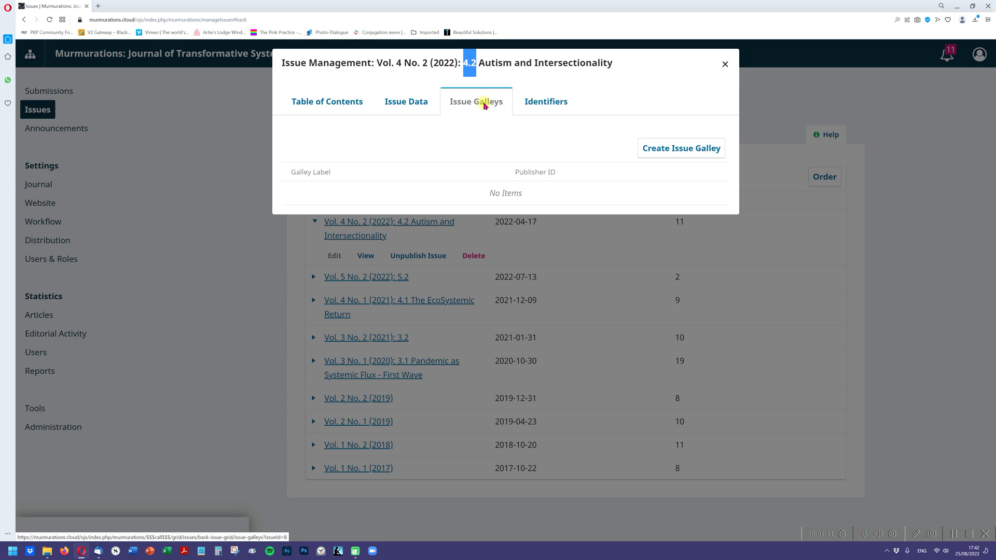
click(533, 105)
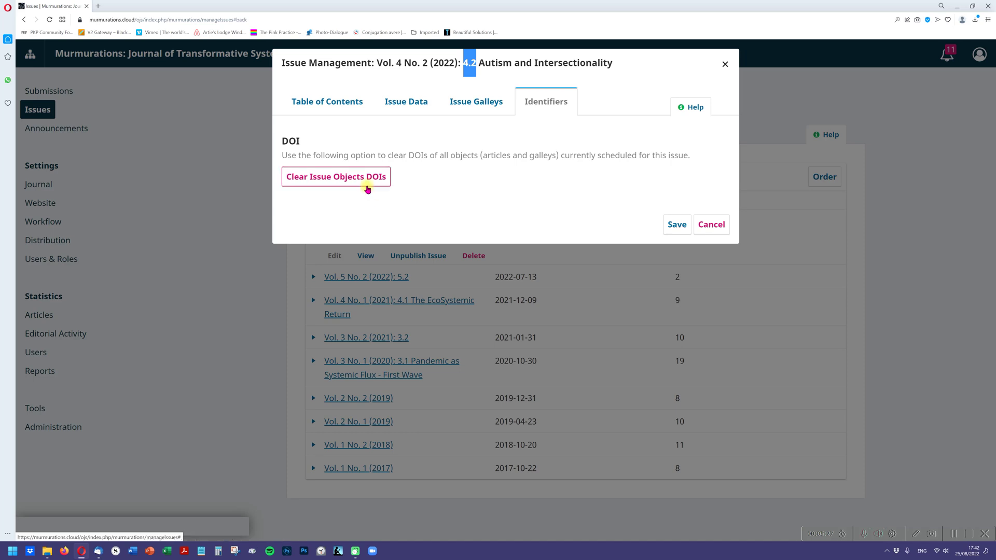
click(720, 226)
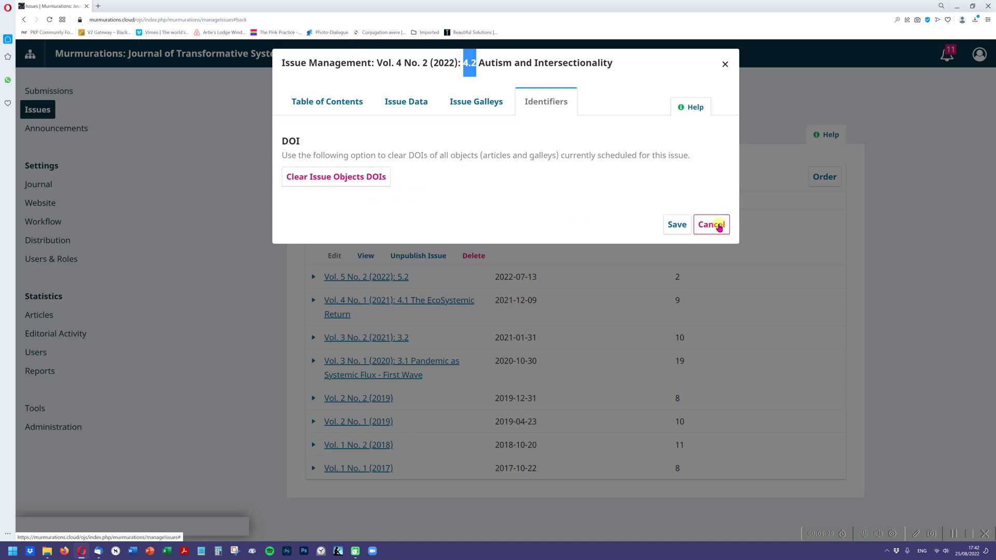
click(345, 101)
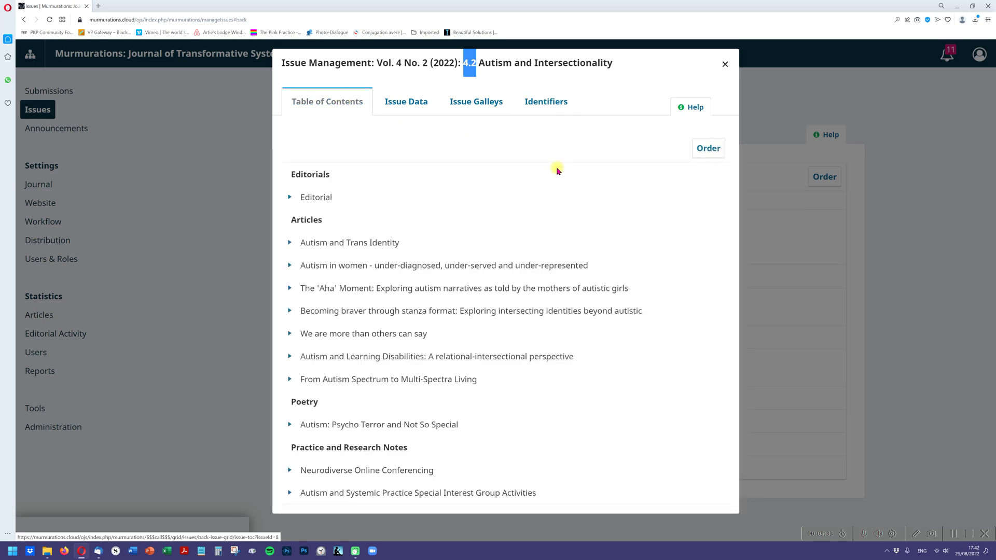
Step: Reopen the issue data of Vol. 4 No. 2 (2022) and select the whole description text
click(410, 103)
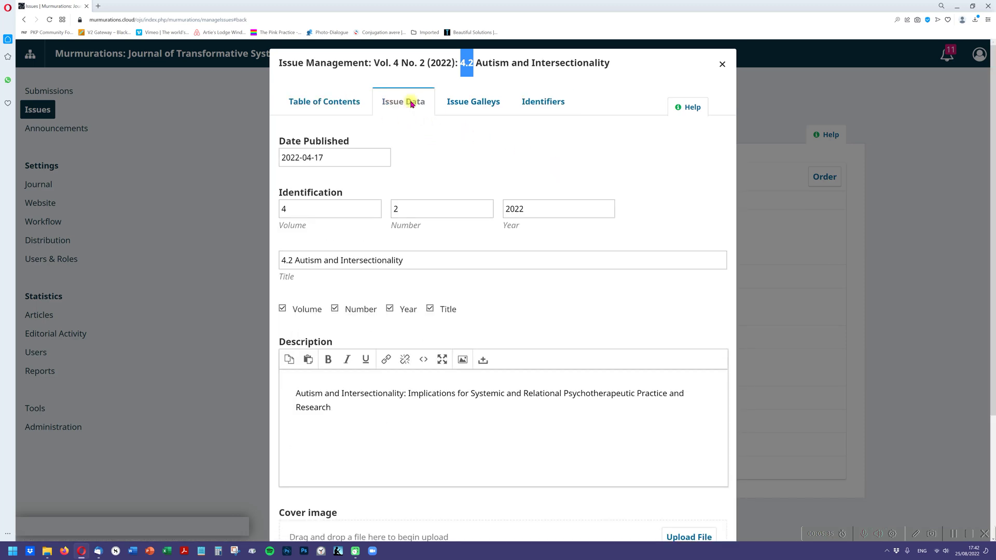
click(349, 409)
drag(349, 408, 291, 393)
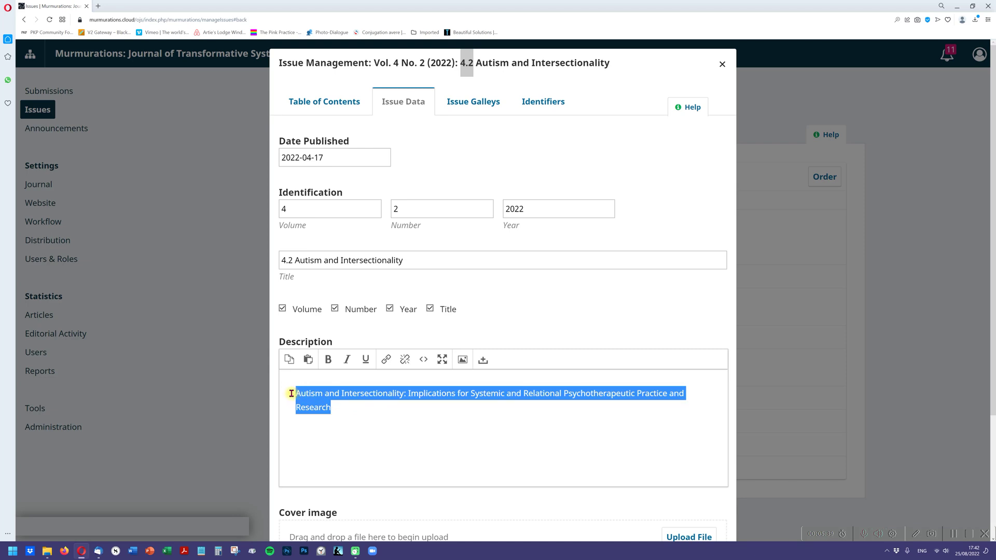
Step: Leave the issue data, search the web for murmurations.cloud in a new browser tab, and open the public Murmurations journal site
drag(410, 259, 270, 266)
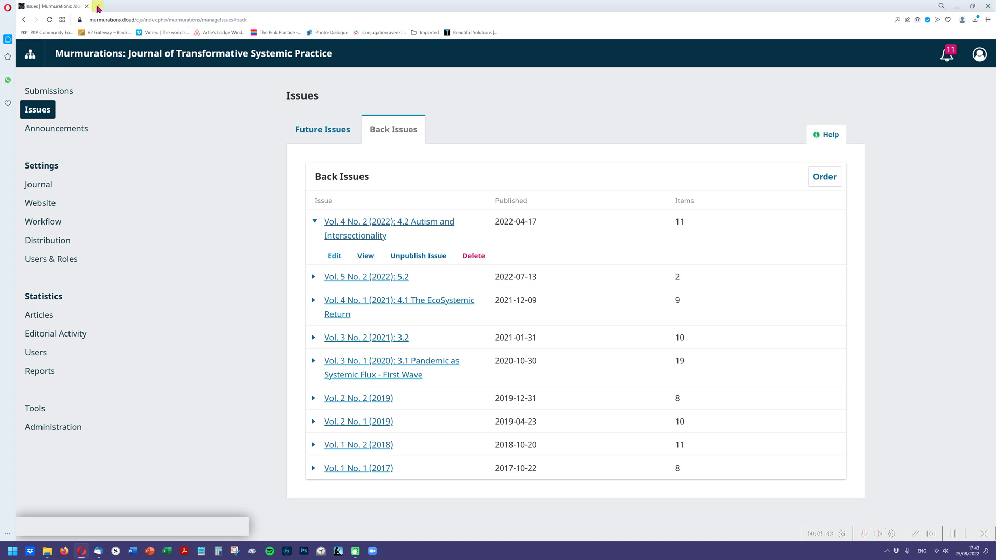
click(98, 6)
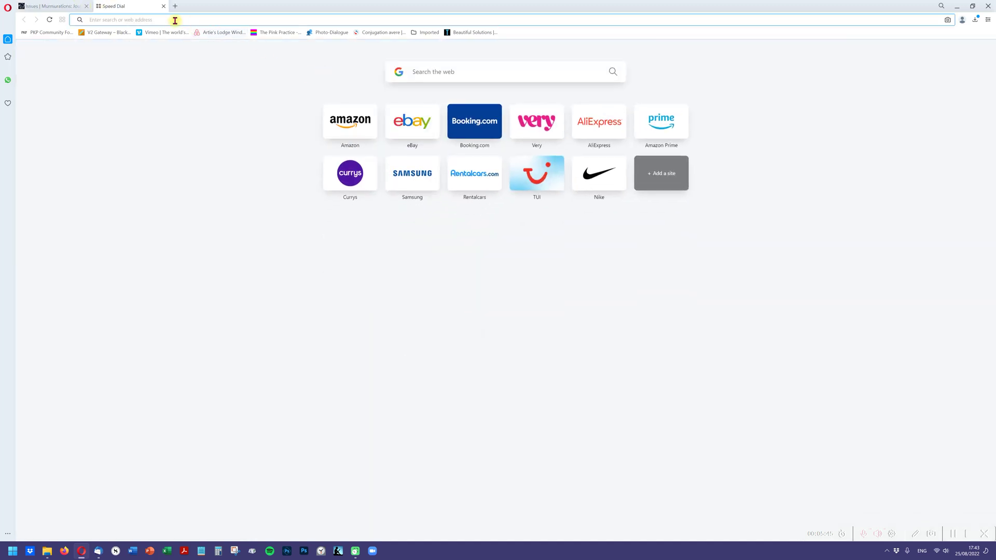
text(murmurations.cloud)
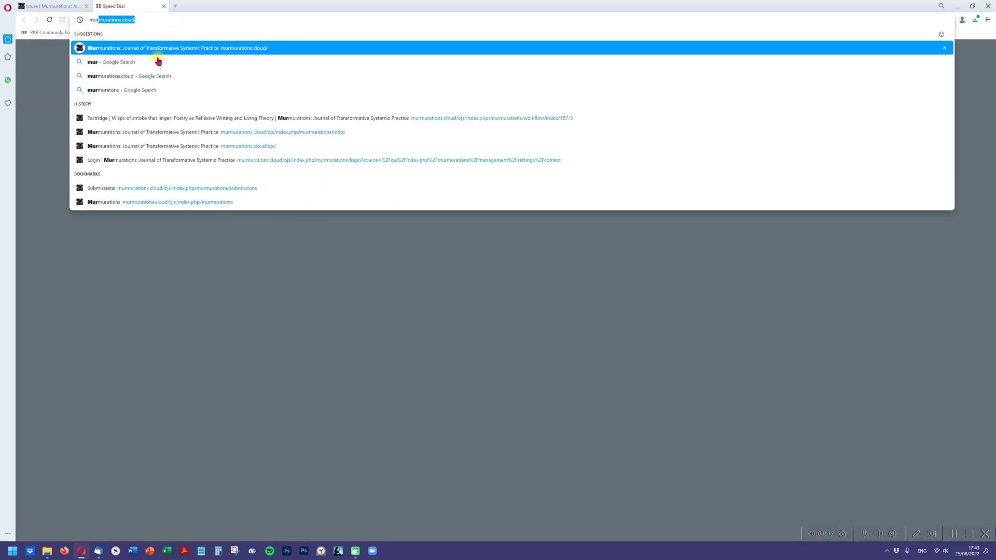
click(162, 77)
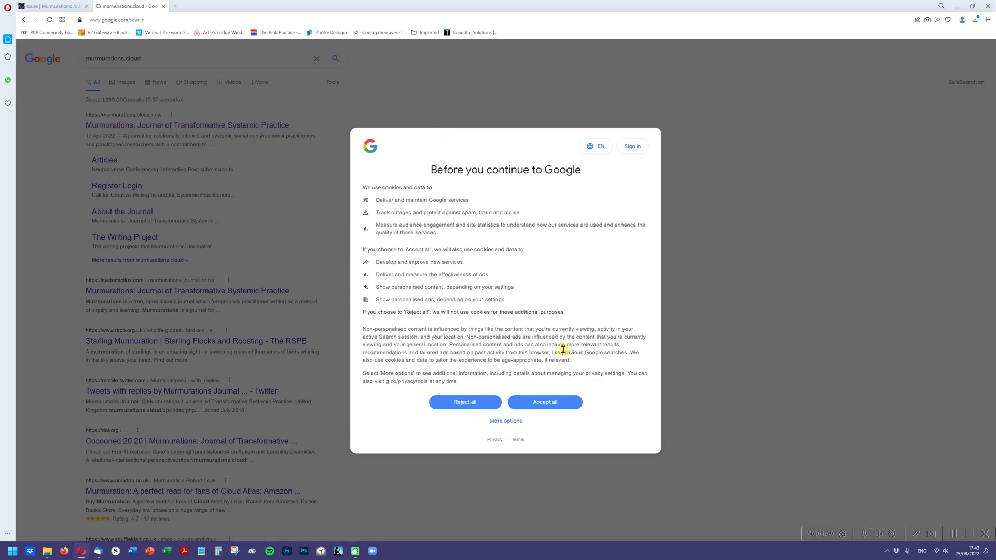
click(555, 403)
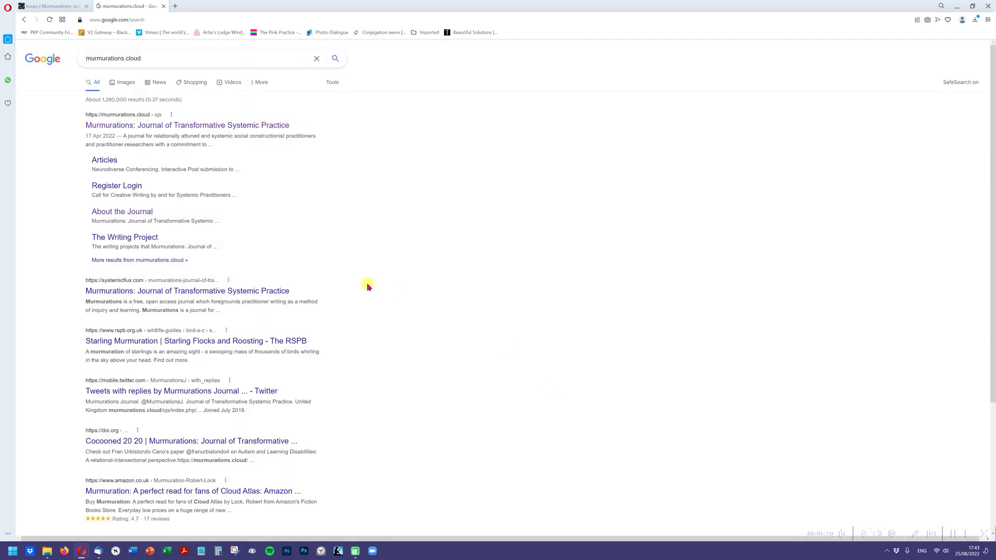
click(184, 126)
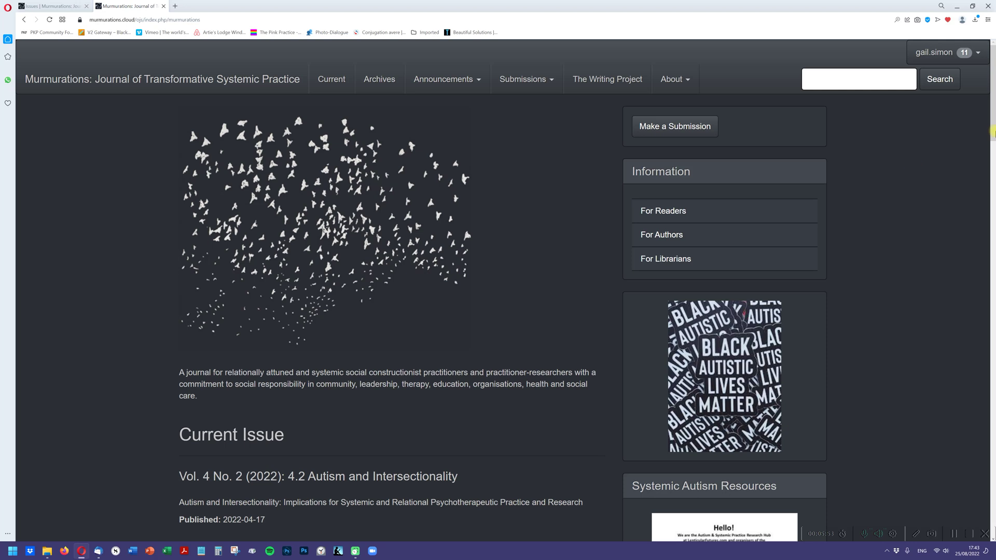
Step: Examine the current issue's title, description and publication date on the journal's public home page by highlighting each one
drag(992, 111, 991, 156)
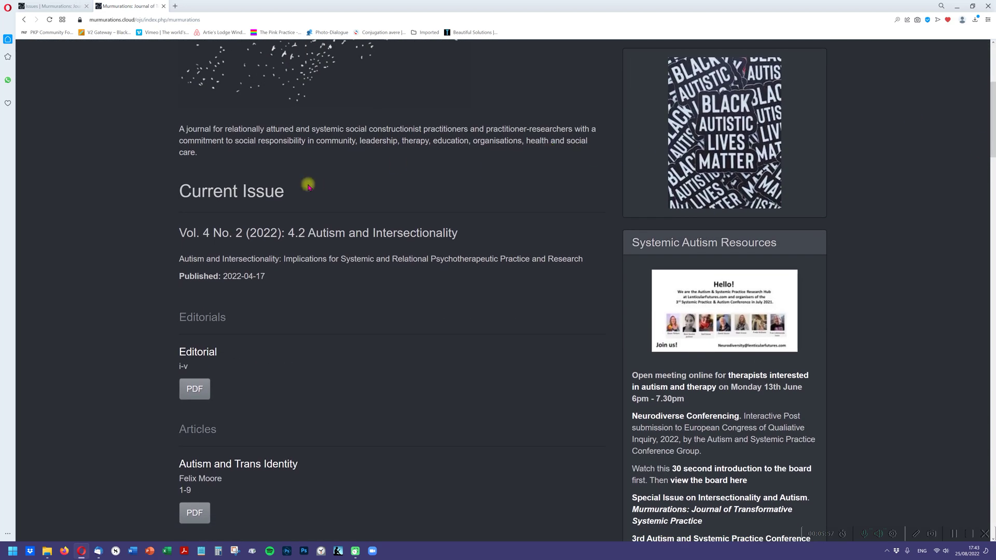
drag(181, 234, 466, 236)
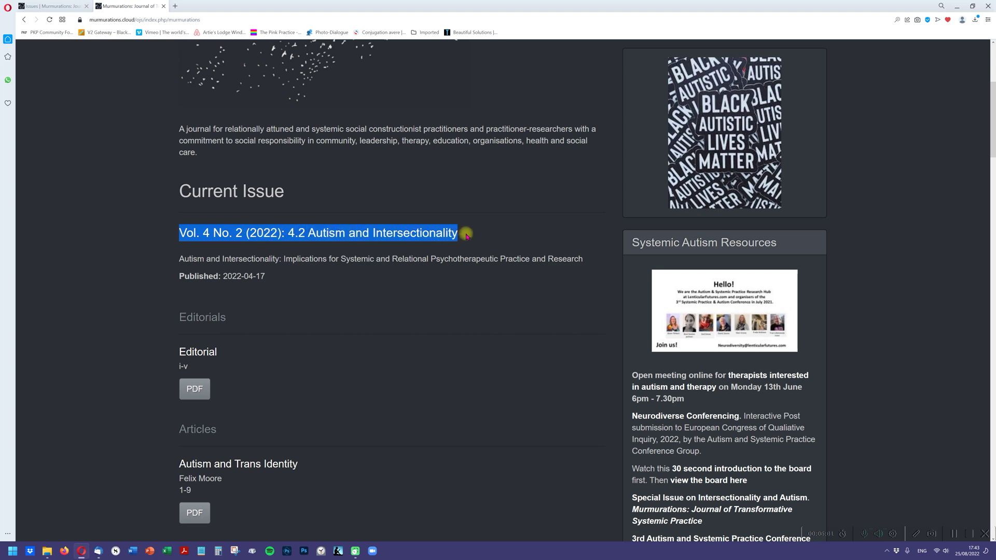
click(270, 275)
drag(269, 276, 581, 258)
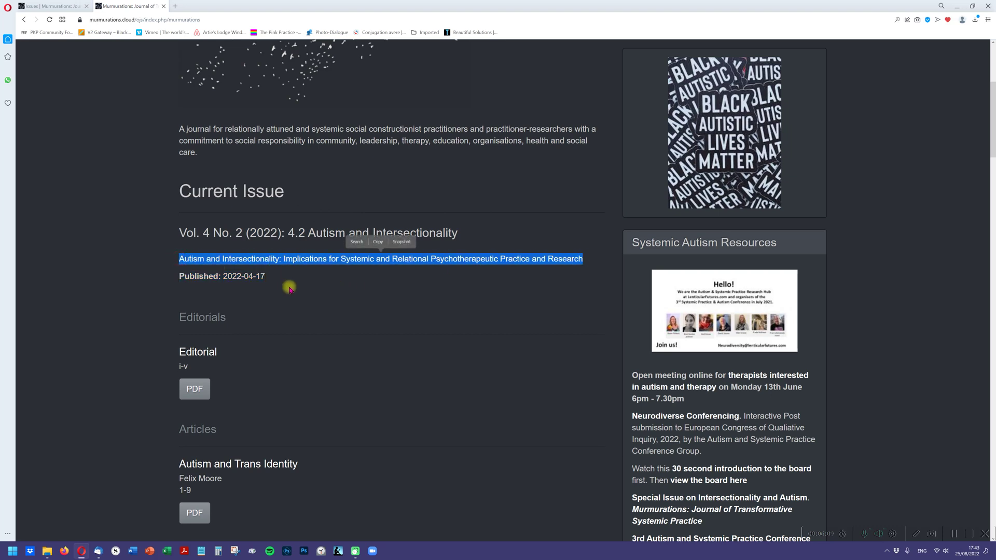
drag(267, 278, 222, 276)
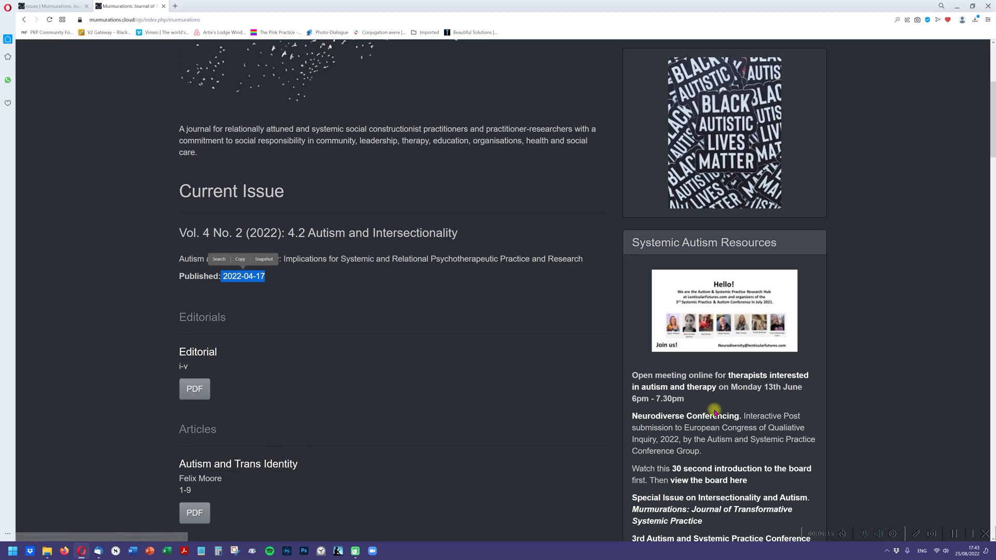
Step: Browse the current issue's articles, open "We are more than others can say" and highlight its publication date
click(992, 292)
click(991, 311)
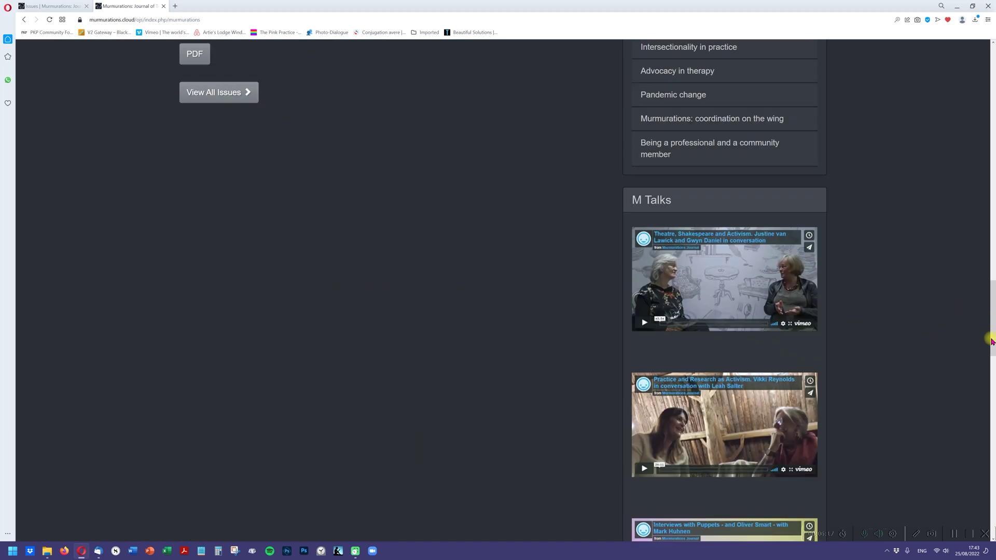
drag(992, 296, 967, 180)
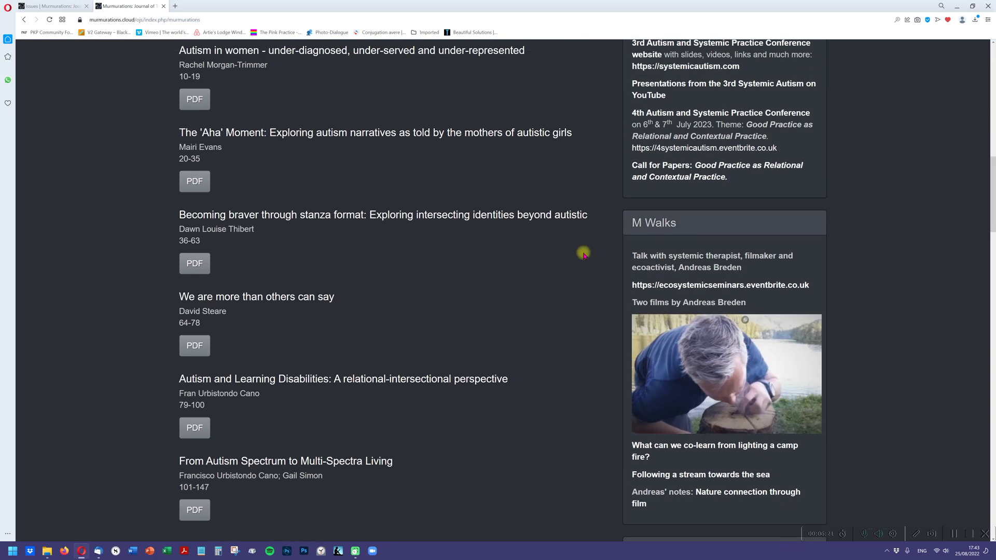
click(293, 296)
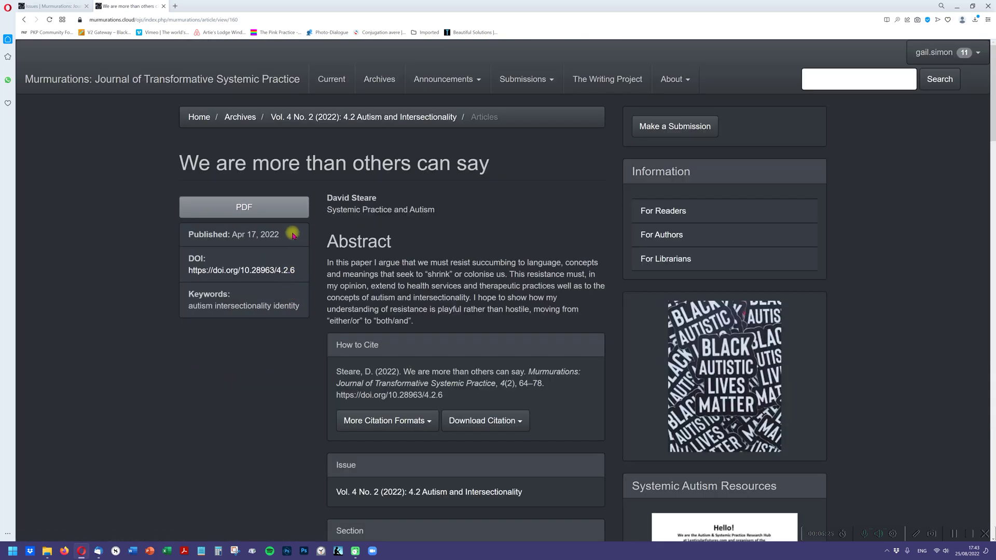
drag(274, 235, 188, 234)
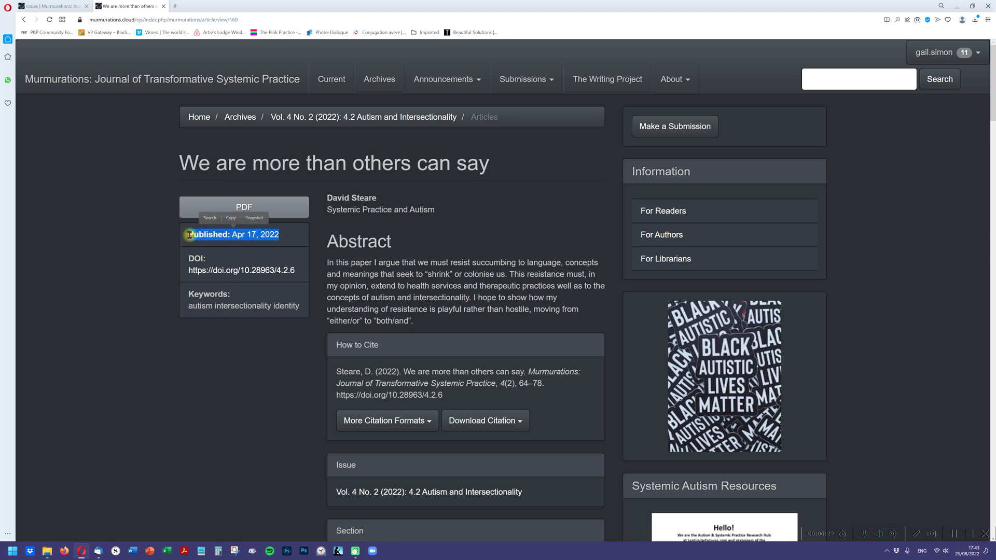
Step: Back in issue management, compare the actions for Vol. 5 No. 2, Vol. 4 No. 1 and Vol. 1 No. 1, then collapse both Vol. 4 issues
click(71, 6)
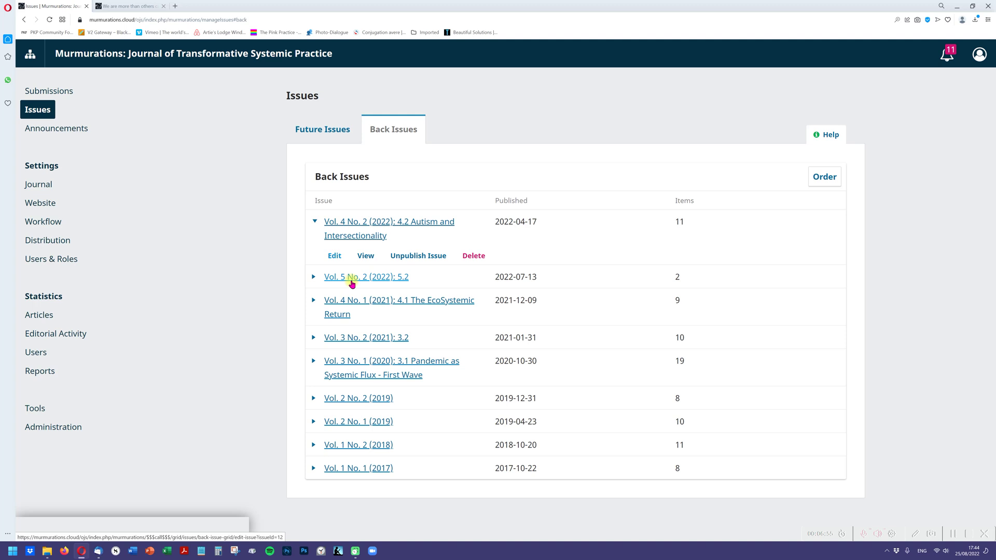
click(313, 278)
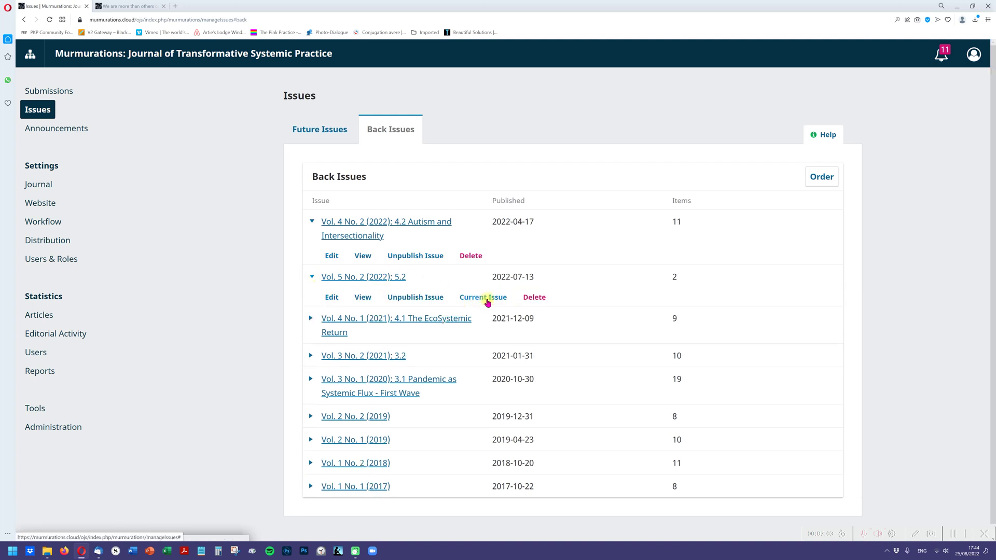
click(311, 318)
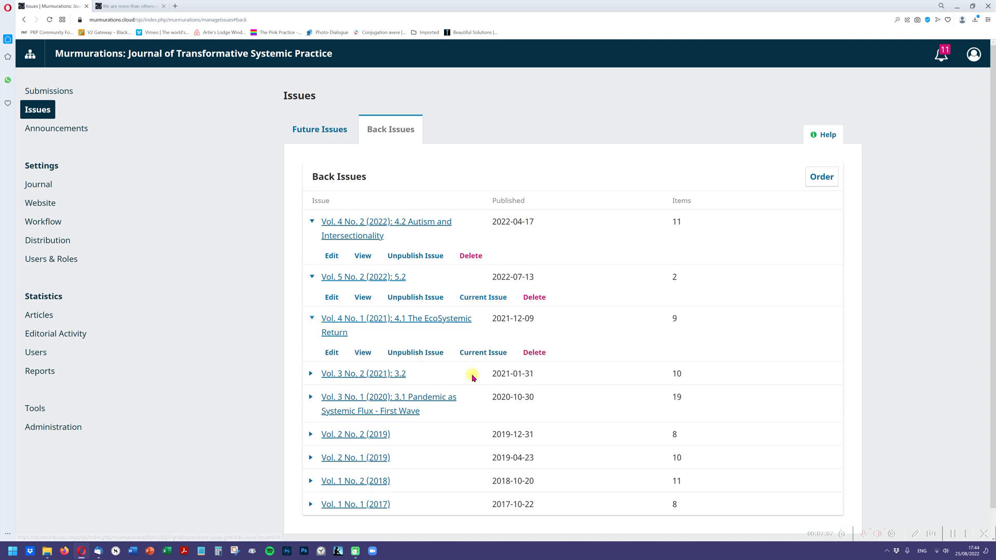
click(311, 504)
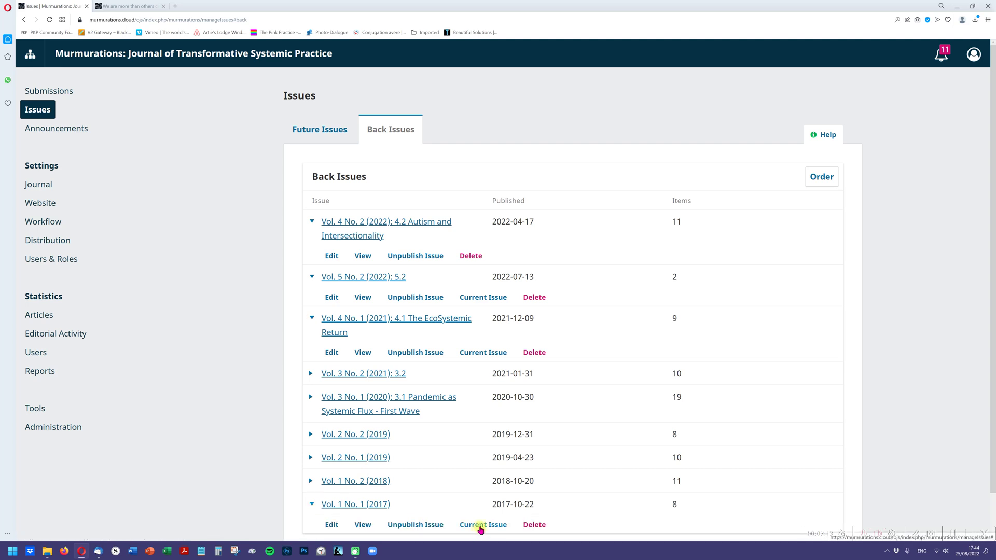
click(319, 322)
click(313, 223)
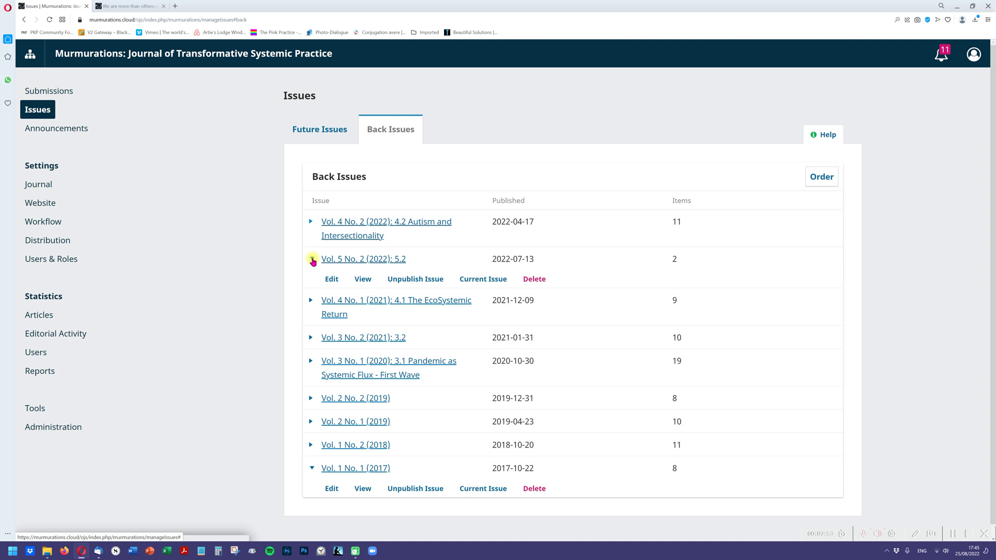
Step: Open Vol. 5 No. 2 (2022) for editing, check the actions available for its first article, and close the issue without changes
click(335, 280)
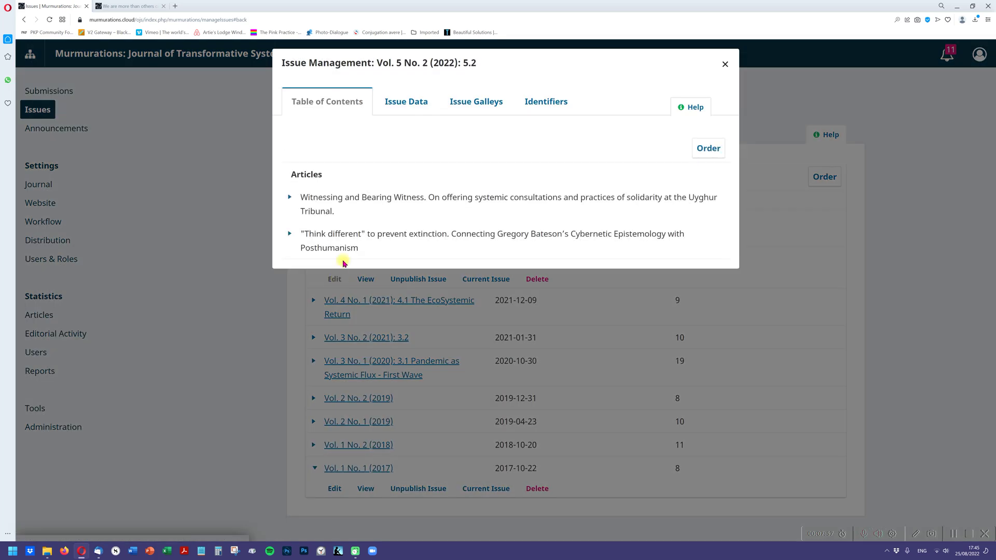
click(291, 197)
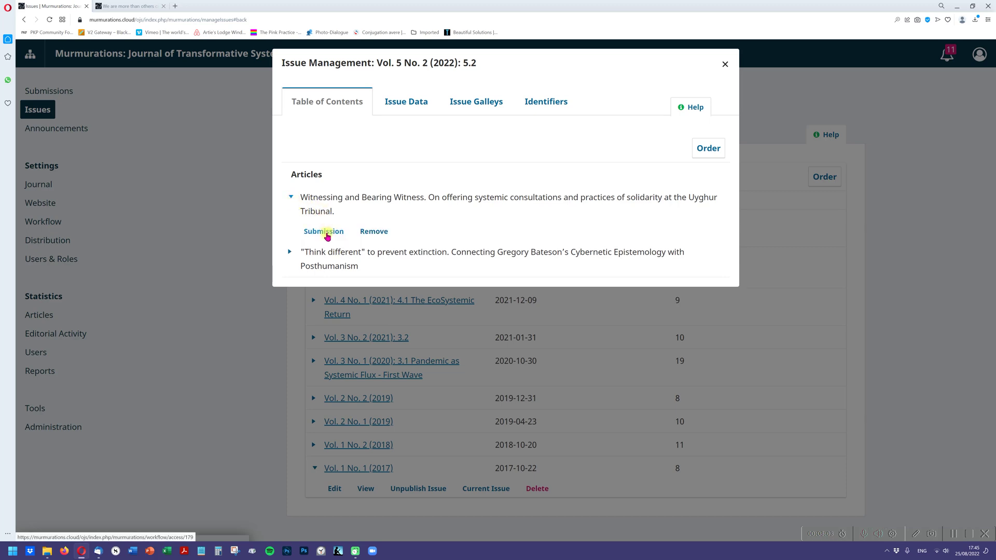
click(291, 197)
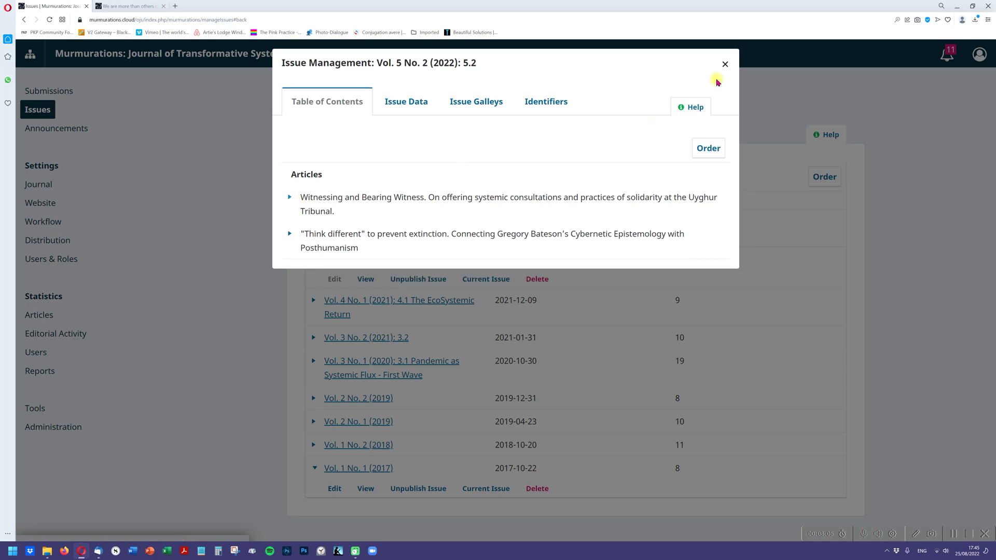
click(725, 64)
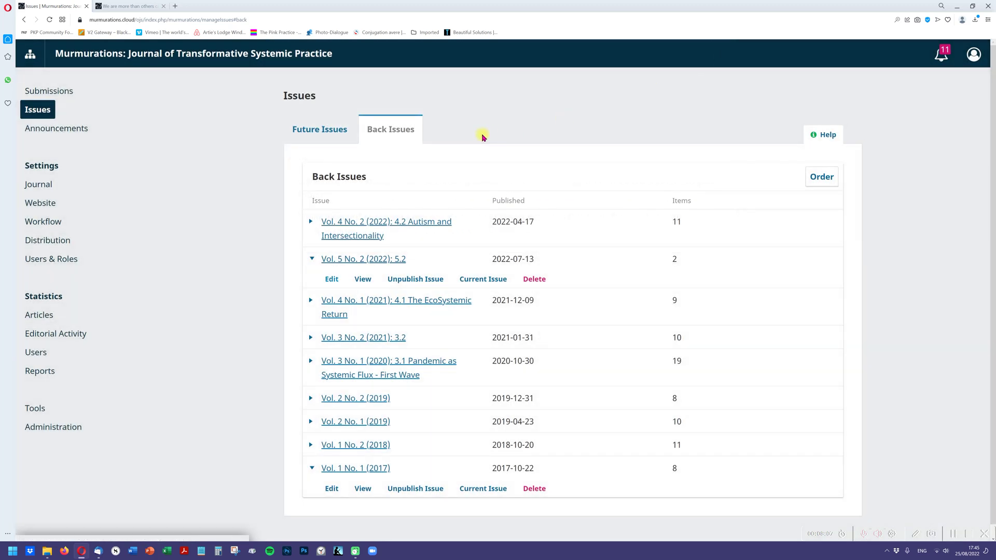
Step: Review the future issues, return to the back issues, and collapse the Vol. 5 No. 2 and Vol. 1 No. 1 entries
click(303, 132)
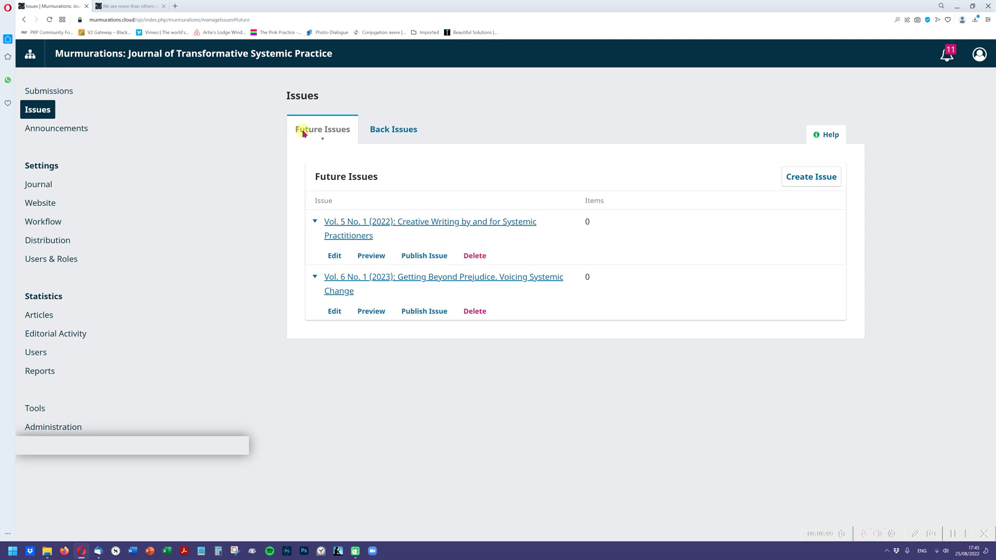
click(394, 130)
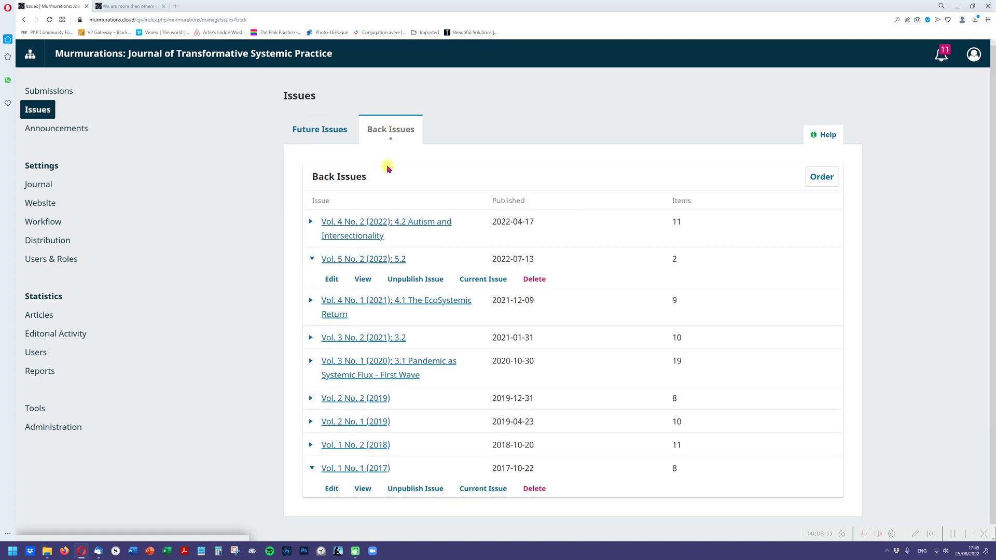
click(312, 260)
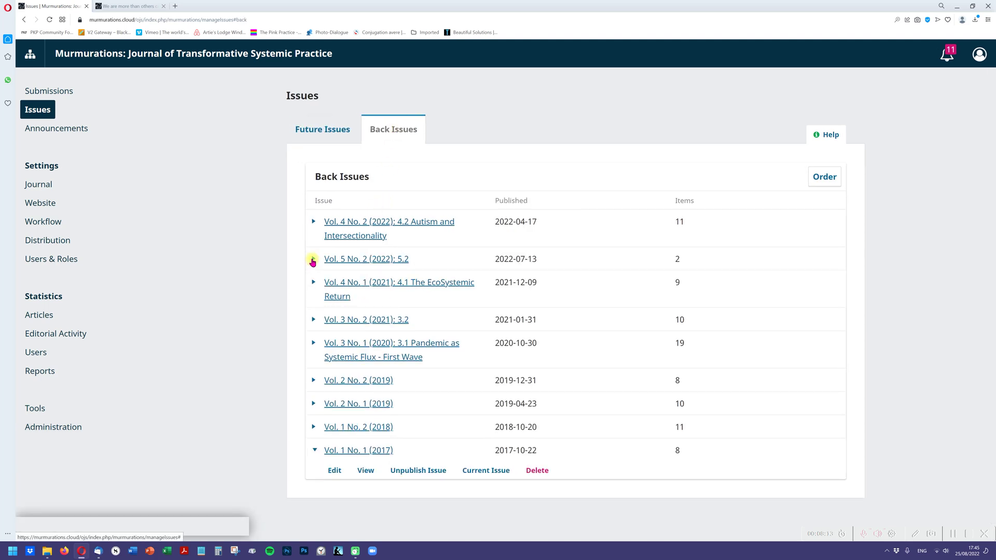
click(314, 450)
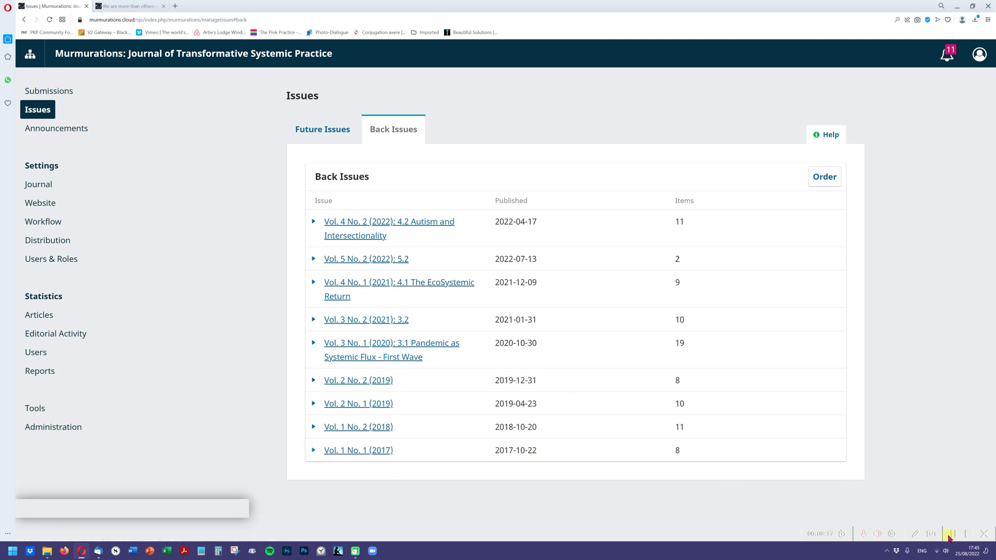